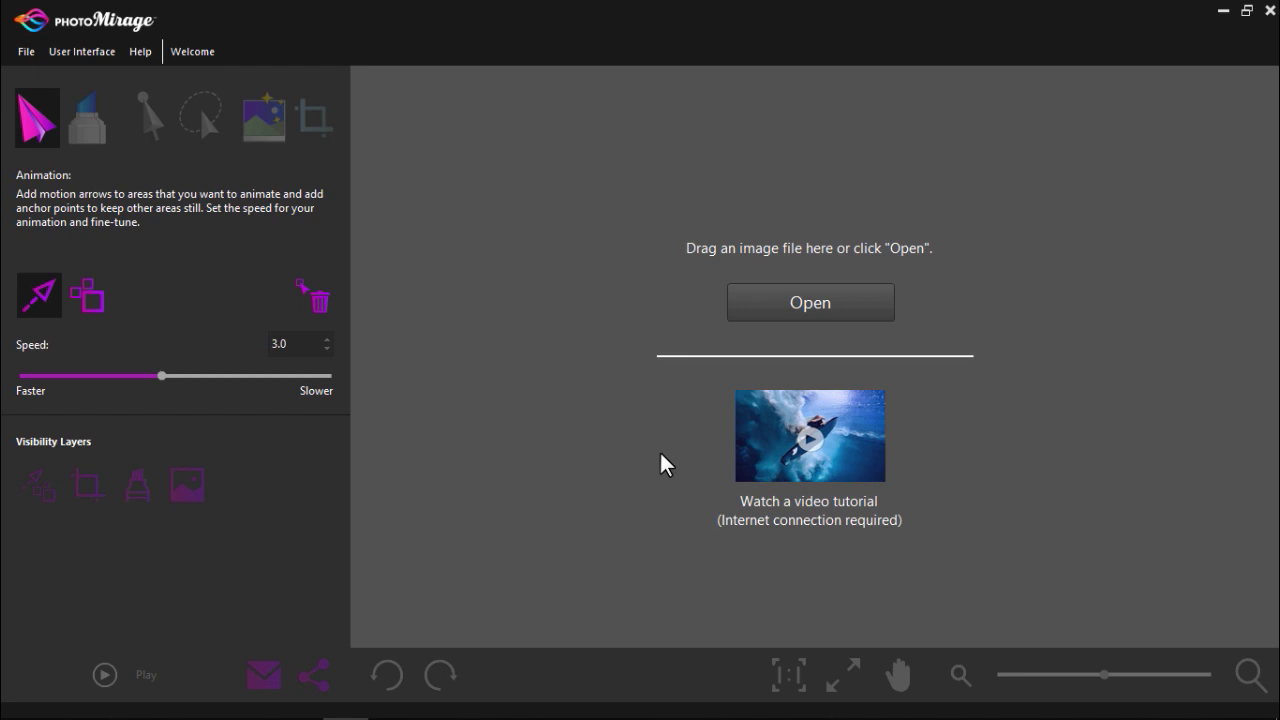
# - Open the 'Boy Playing in the Leaves' photo from the Images folder
pyautogui.click(760, 315)
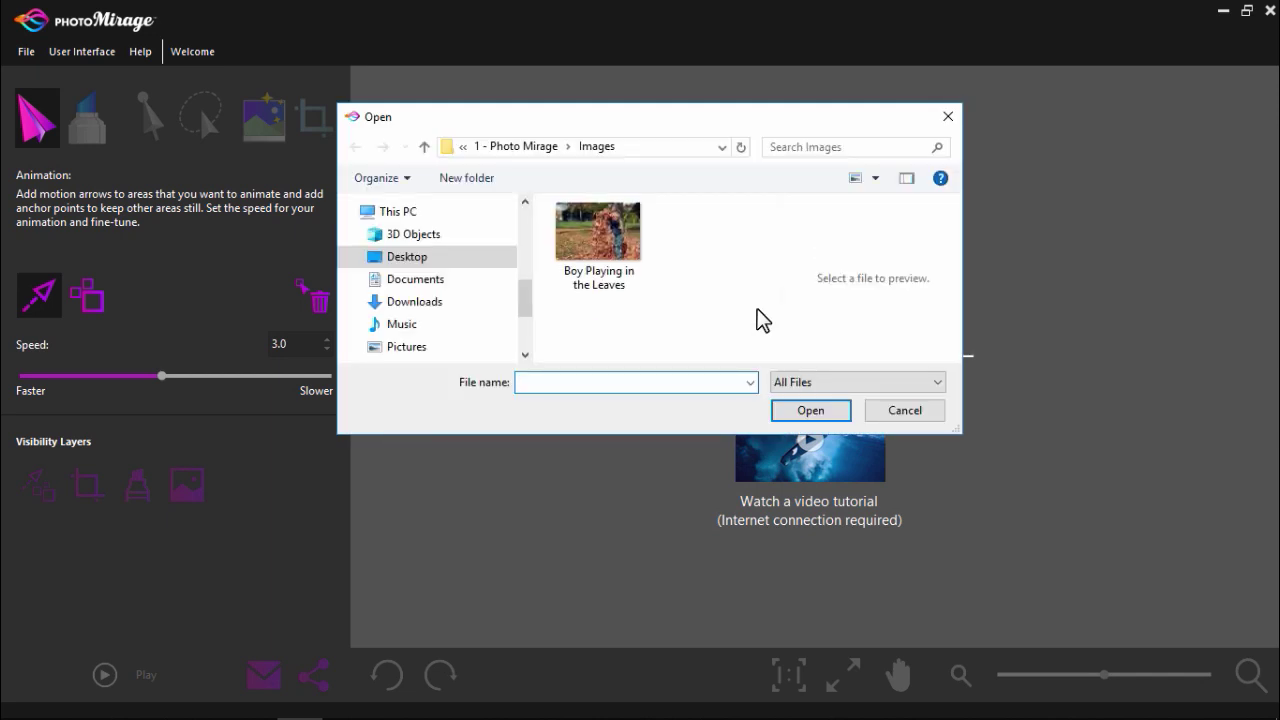
pyautogui.click(628, 252)
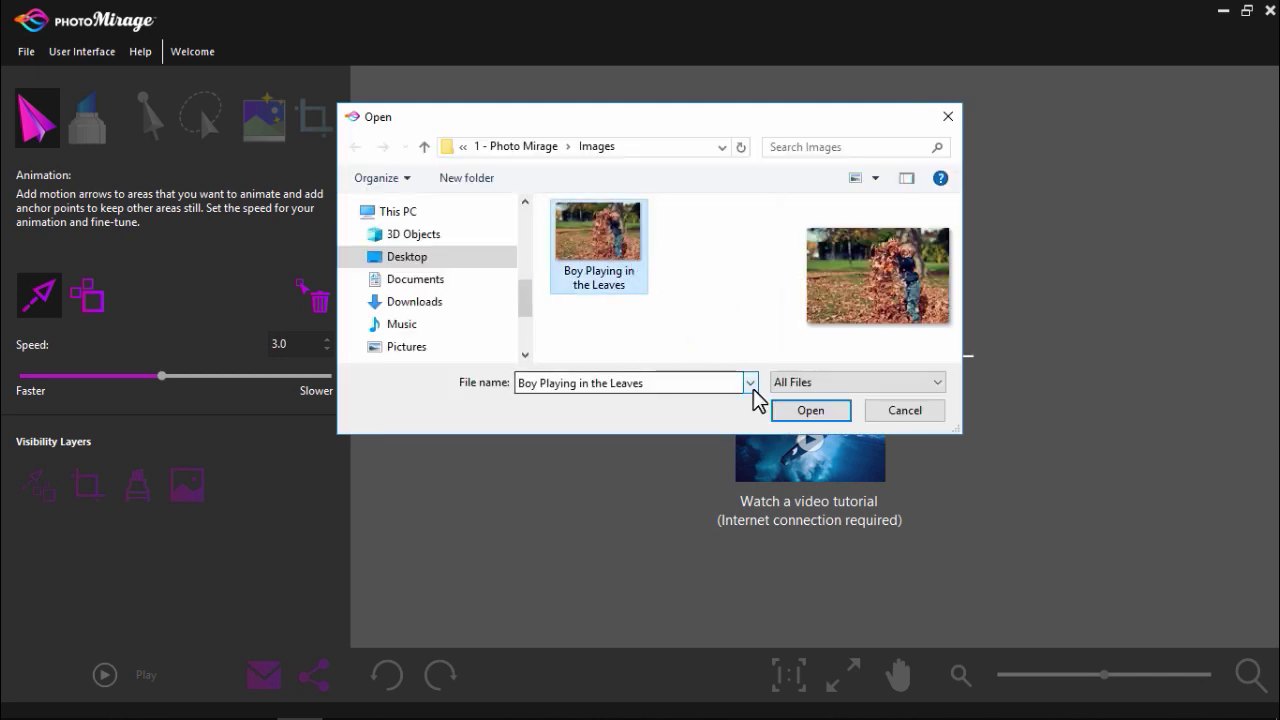
pyautogui.click(786, 414)
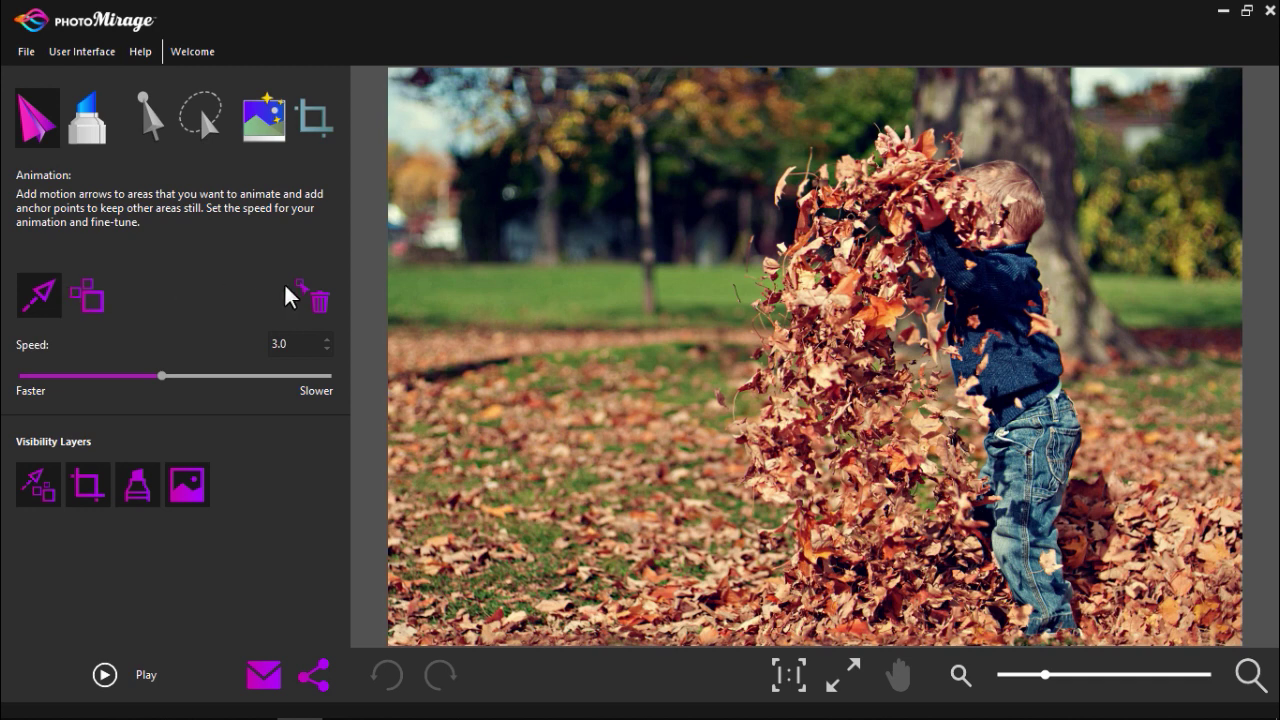
# - Draw short upward motion arrows over the thrown leaves, from the top of the pile down to the bottom
pyautogui.moveTo(854, 290); pyautogui.dragTo(858, 258)
pyautogui.moveTo(866, 215)
pyautogui.mouseDown()
pyautogui.moveTo(853, 147)
pyautogui.moveTo(890, 155)
pyautogui.moveTo(928, 140)
pyautogui.mouseUp()
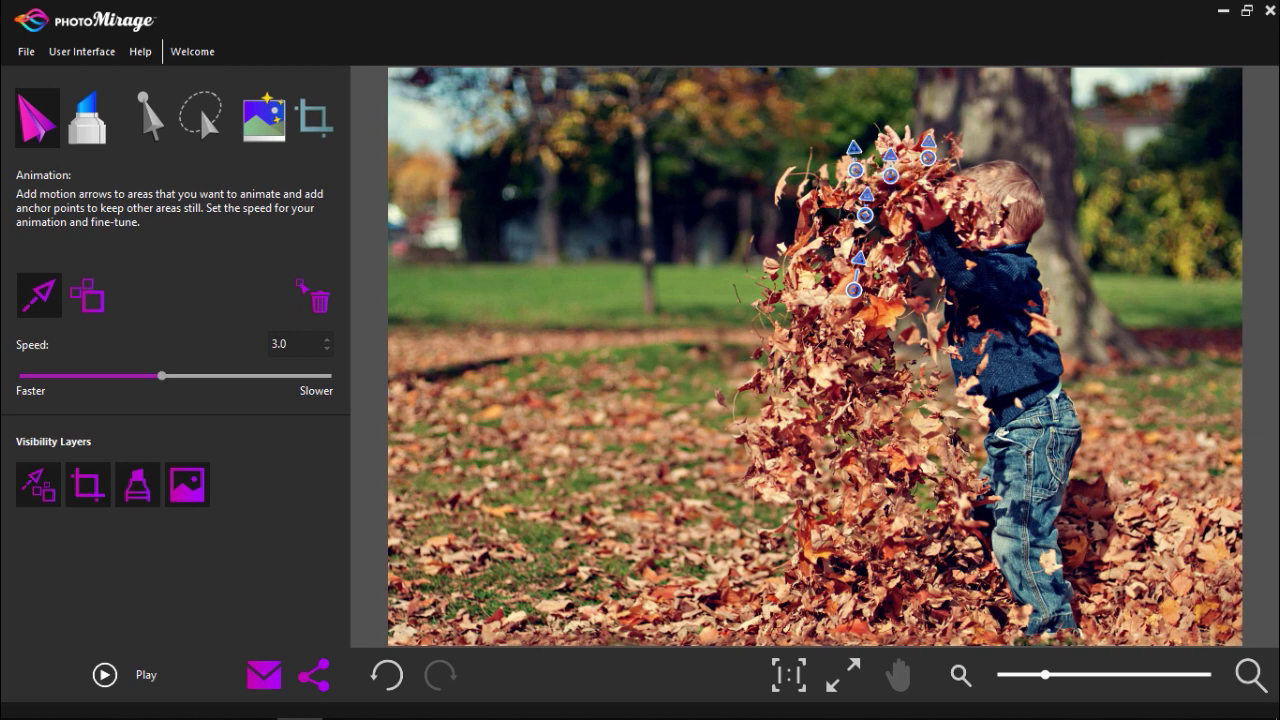
pyautogui.moveTo(817, 206); pyautogui.dragTo(809, 179)
pyautogui.moveTo(805, 249); pyautogui.dragTo(809, 224)
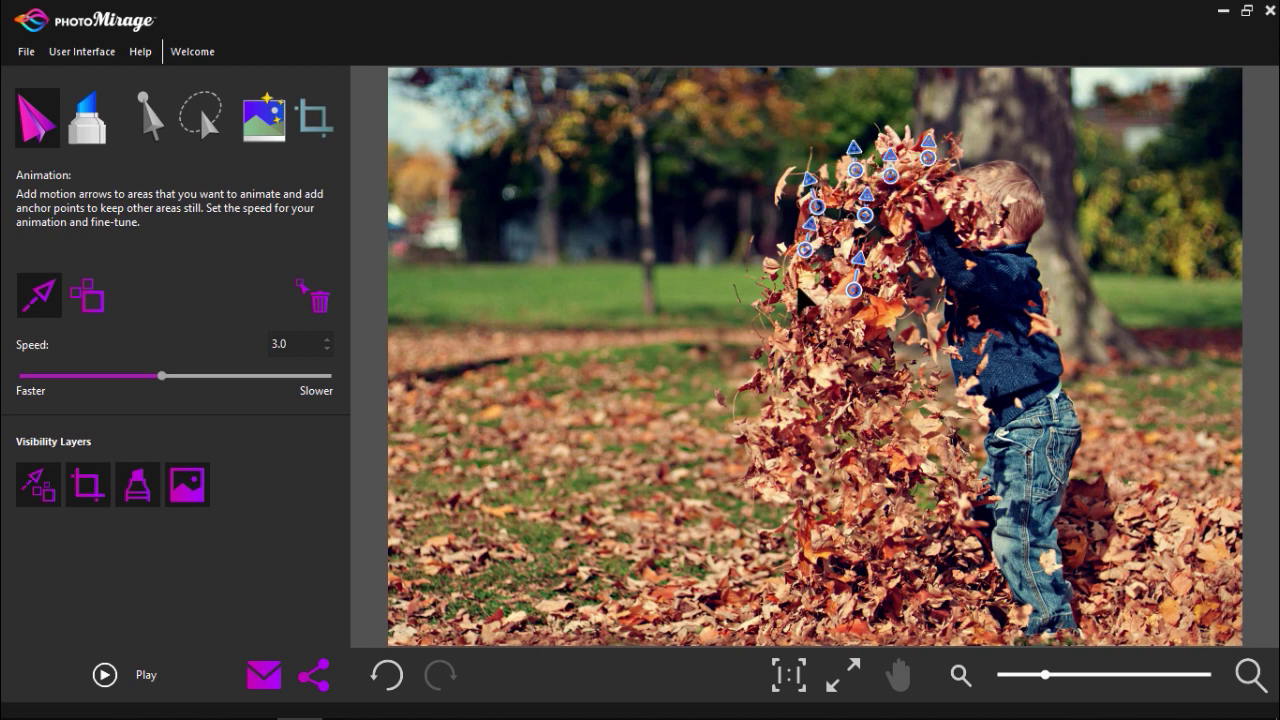
pyautogui.moveTo(797, 288)
pyautogui.mouseDown()
pyautogui.moveTo(792, 268)
pyautogui.moveTo(825, 272)
pyautogui.mouseUp()
pyautogui.moveTo(902, 301); pyautogui.dragTo(896, 261)
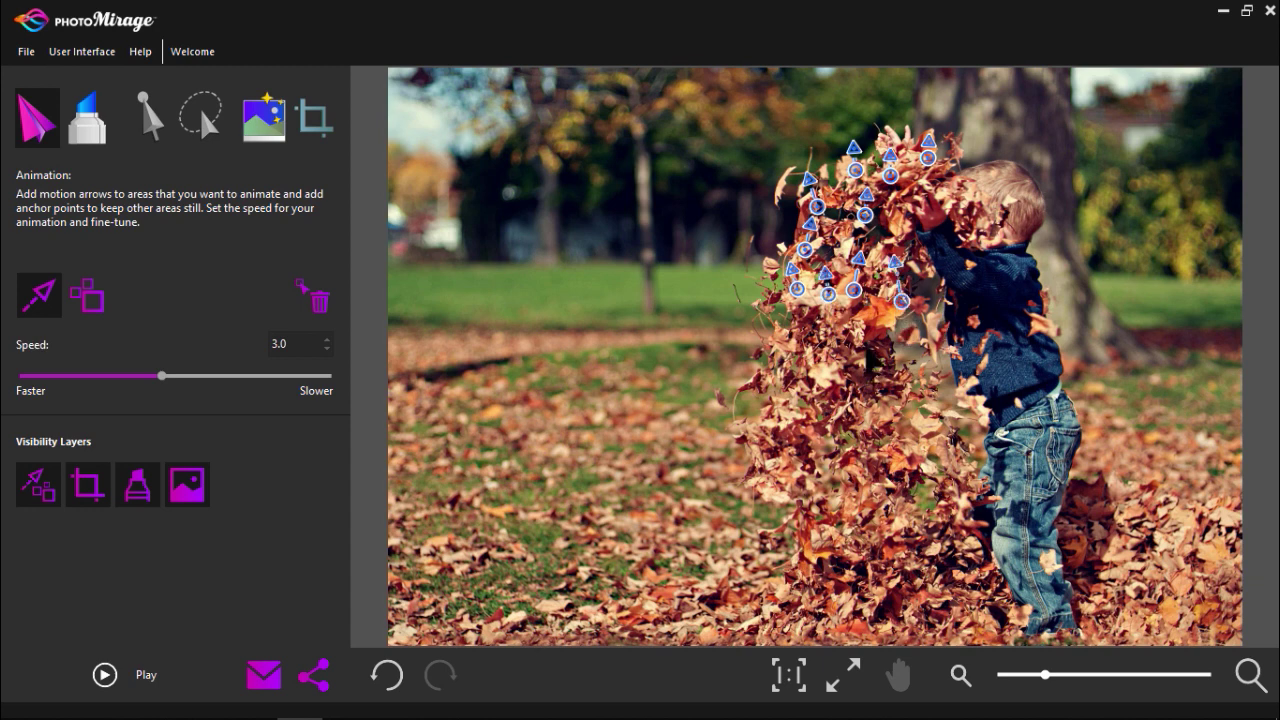
pyautogui.moveTo(870, 357)
pyautogui.mouseDown()
pyautogui.moveTo(870, 343)
pyautogui.moveTo(785, 335)
pyautogui.mouseUp()
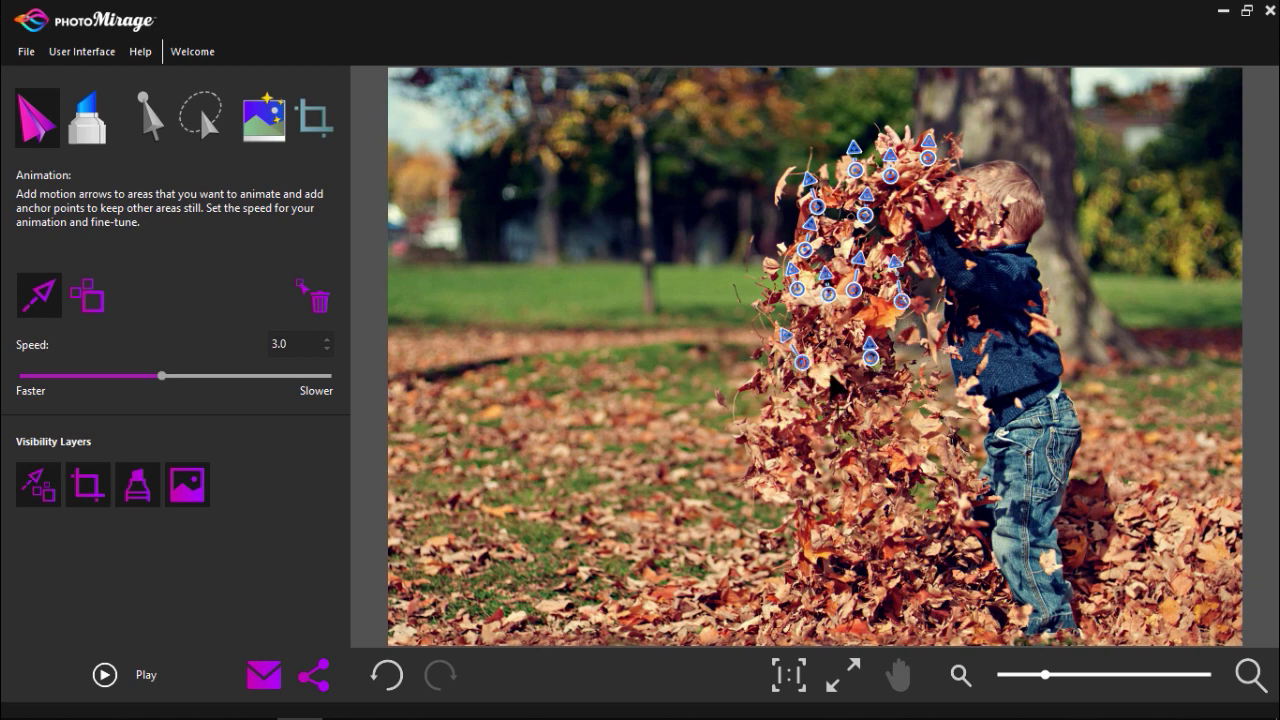
pyautogui.moveTo(829, 380); pyautogui.dragTo(828, 350)
pyautogui.moveTo(804, 428); pyautogui.dragTo(791, 394)
pyautogui.moveTo(853, 431); pyautogui.dragTo(854, 405)
pyautogui.moveTo(912, 443); pyautogui.dragTo(907, 421)
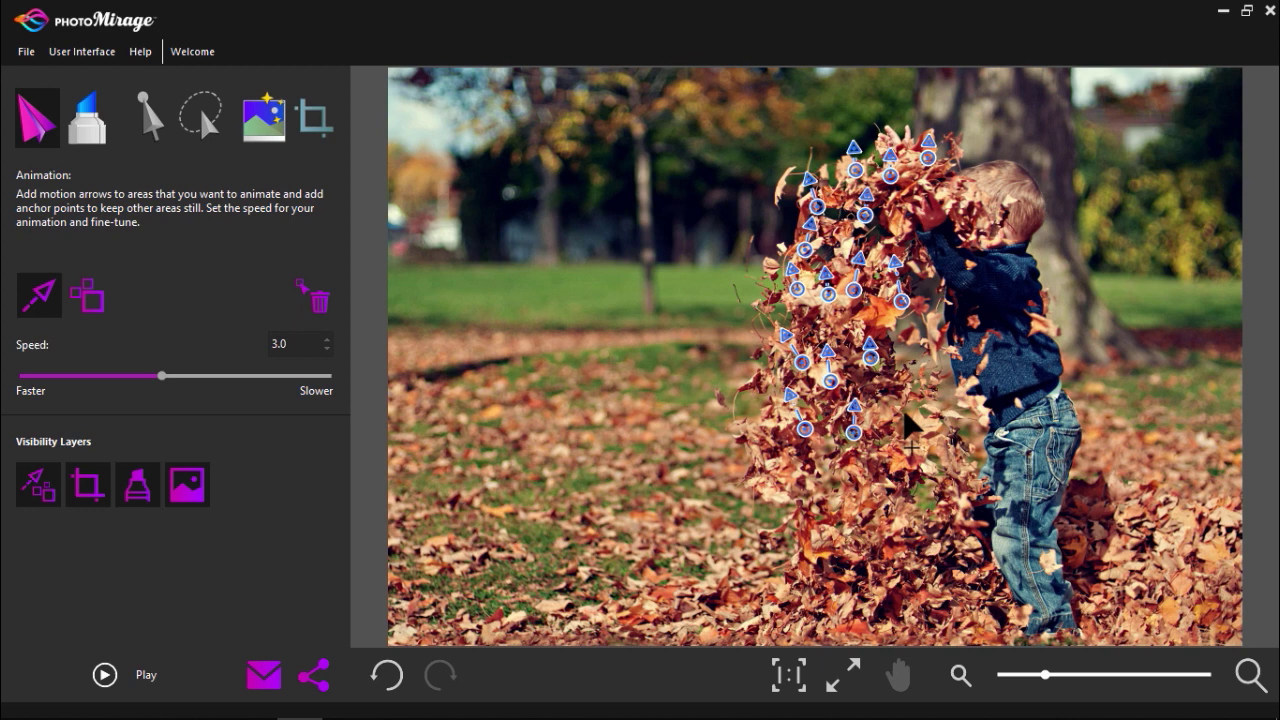
pyautogui.moveTo(800, 487); pyautogui.dragTo(772, 456)
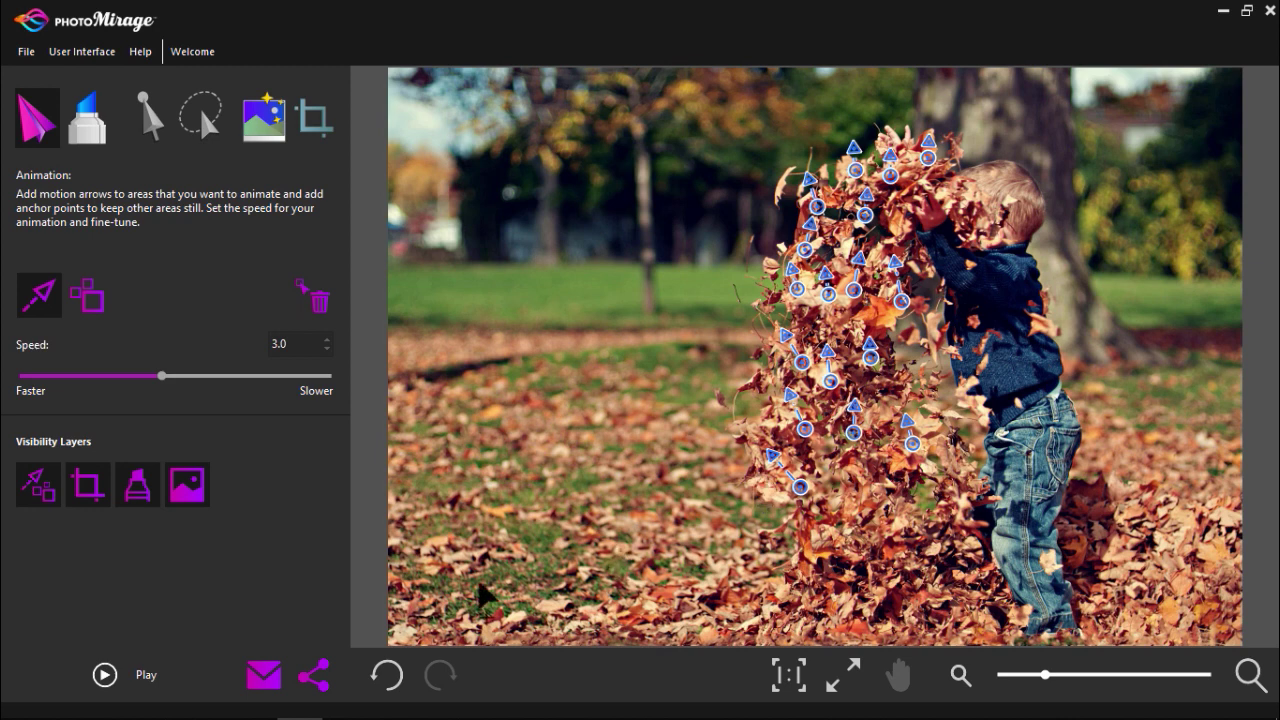
# - Preview the motion, ring the leaf pile with anchor points, then preview again
pyautogui.click(104, 676)
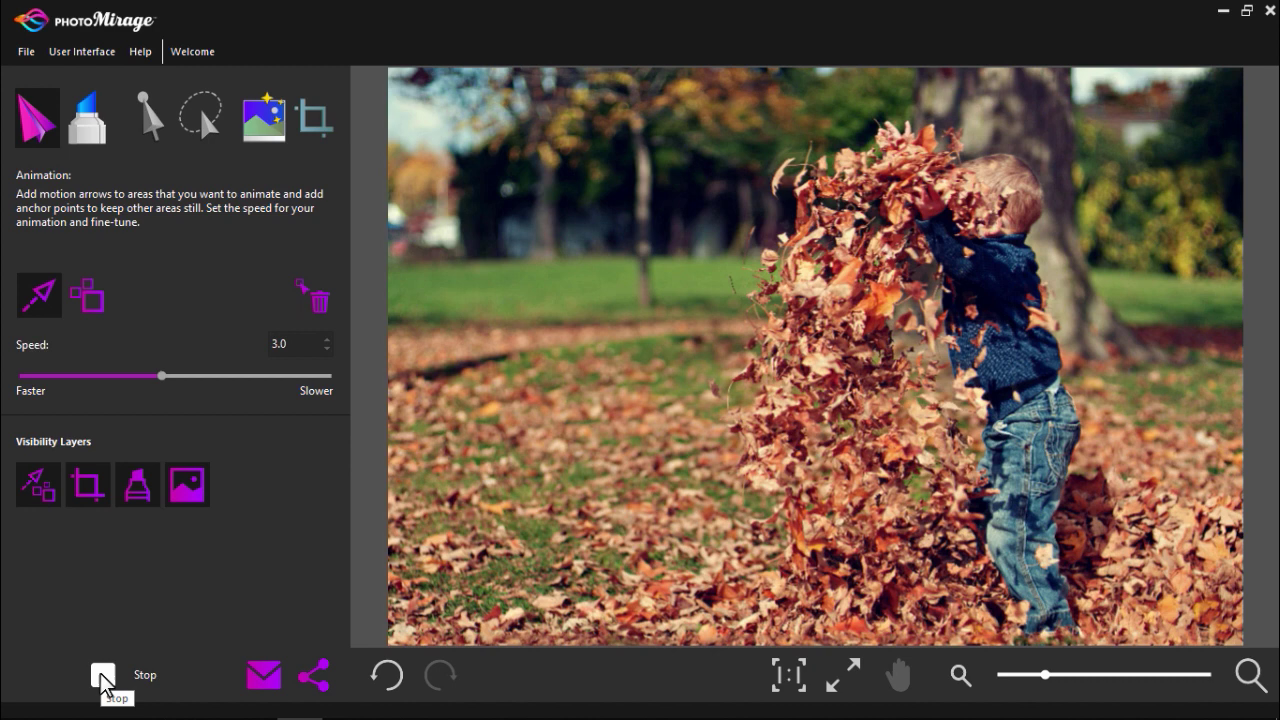
pyautogui.click(104, 677)
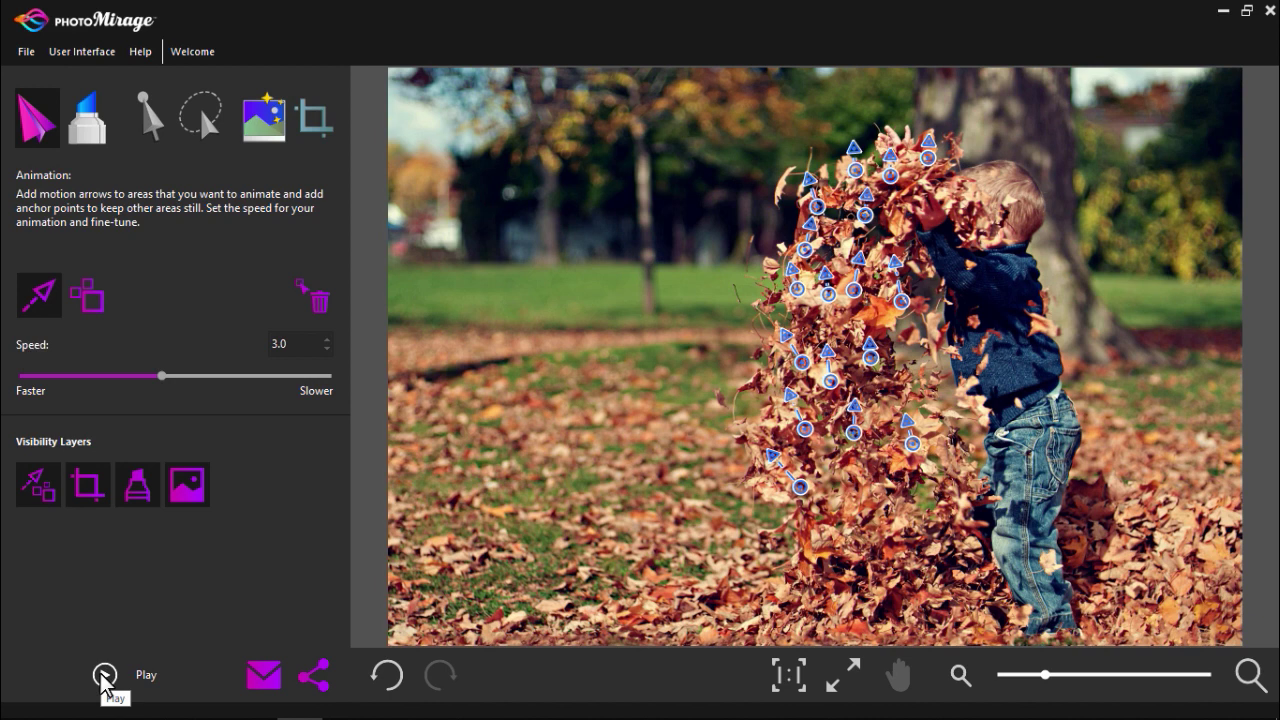
pyautogui.click(88, 300)
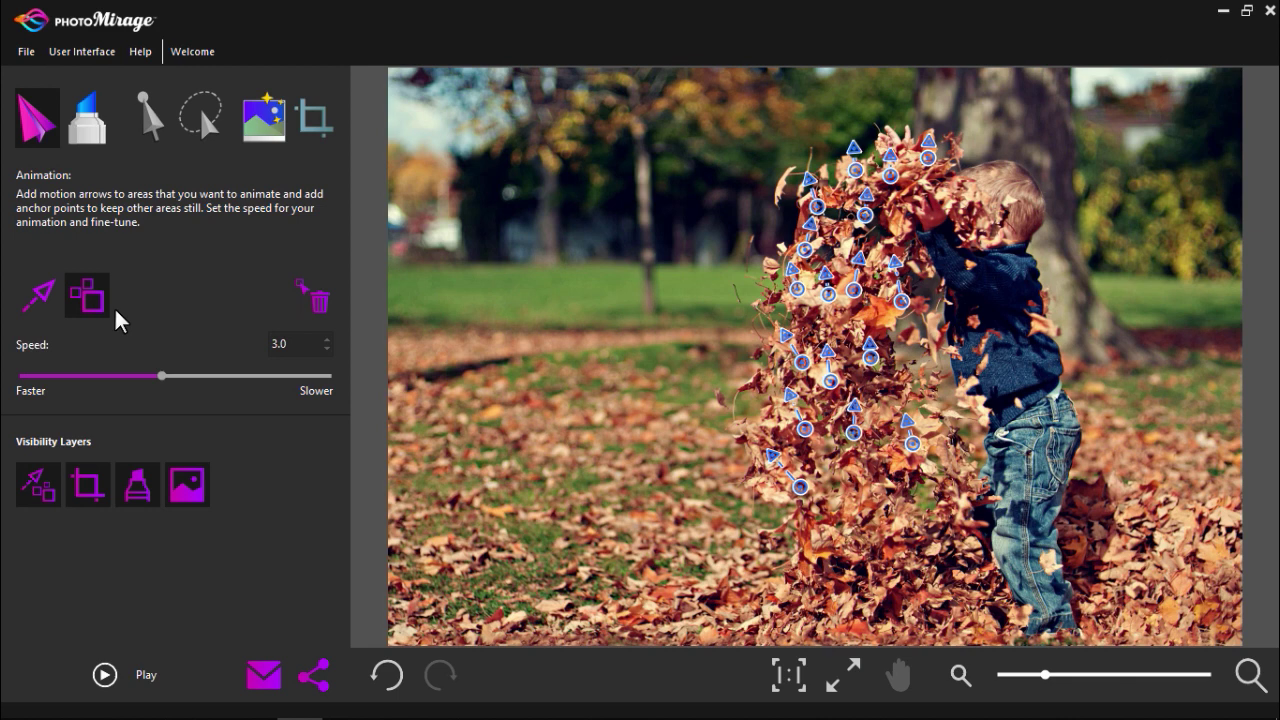
pyautogui.moveTo(968, 605)
pyautogui.mouseDown()
pyautogui.moveTo(960, 505)
pyautogui.moveTo(980, 462)
pyautogui.moveTo(977, 420)
pyautogui.moveTo(946, 372)
pyautogui.moveTo(902, 200)
pyautogui.moveTo(930, 190)
pyautogui.moveTo(946, 145)
pyautogui.moveTo(875, 140)
pyautogui.moveTo(805, 155)
pyautogui.moveTo(757, 280)
pyautogui.moveTo(748, 398)
pyautogui.moveTo(762, 552)
pyautogui.moveTo(716, 612)
pyautogui.moveTo(669, 640)
pyautogui.mouseUp()
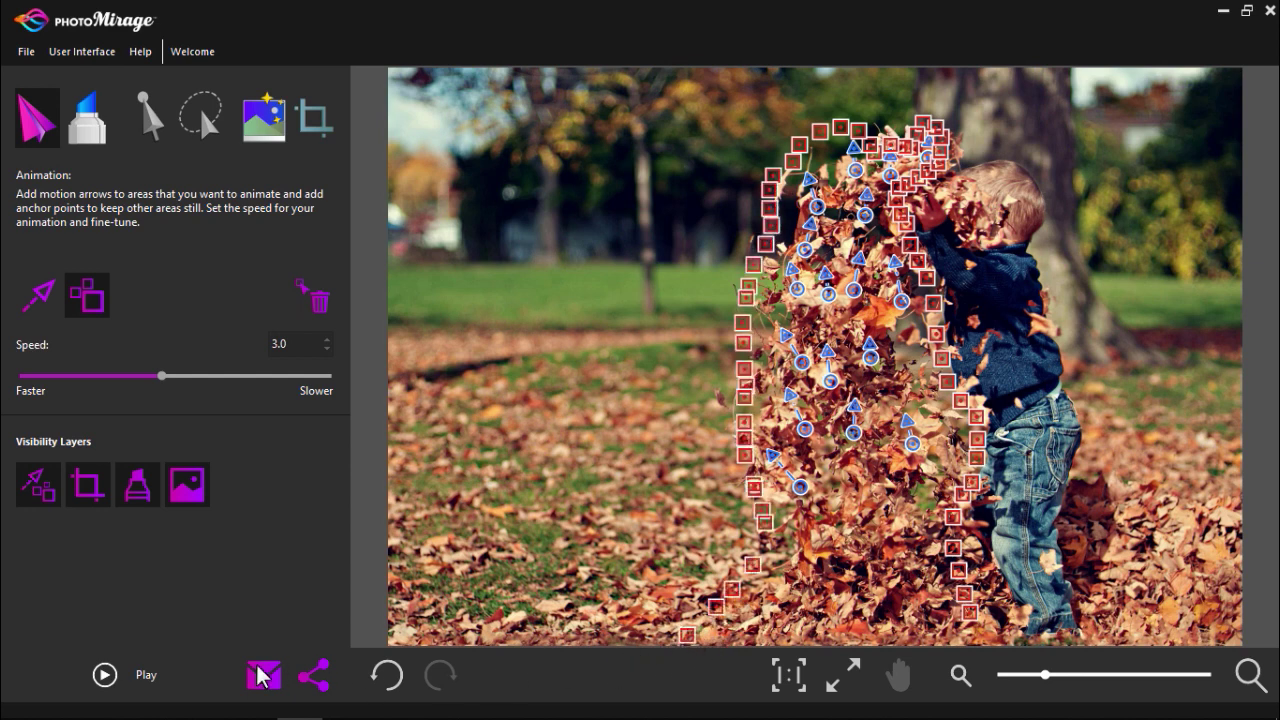
pyautogui.click(148, 677)
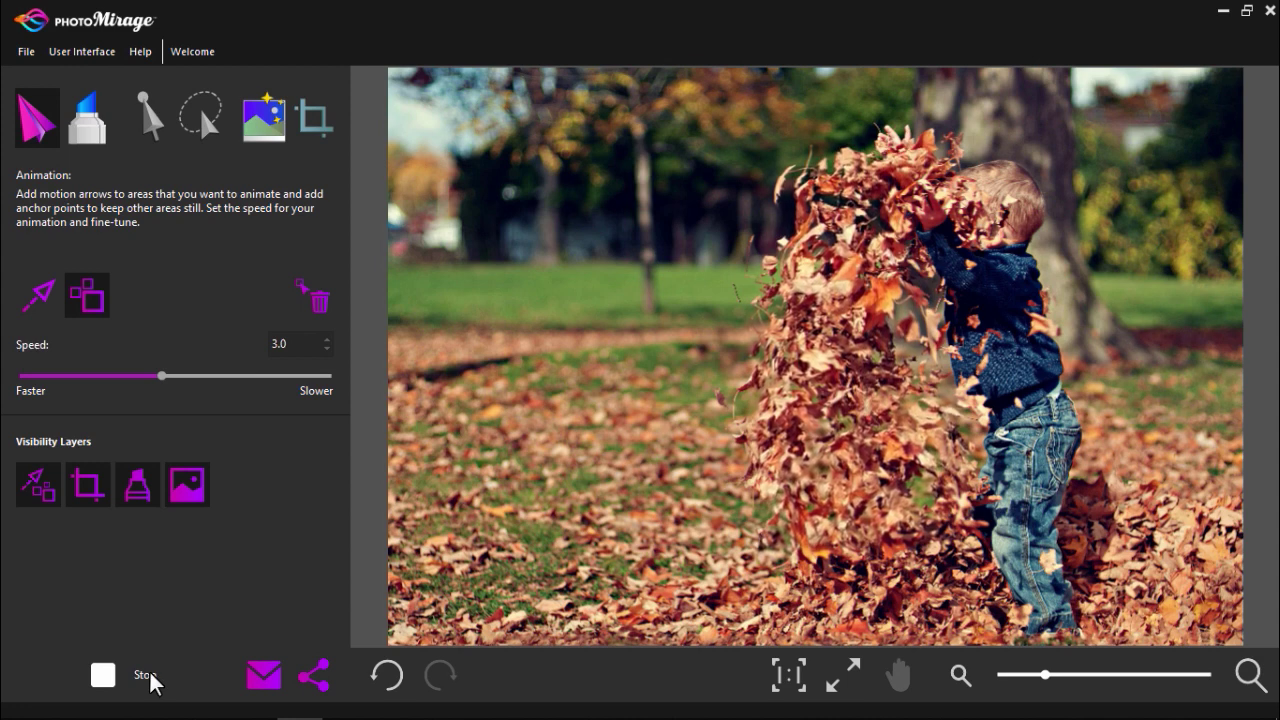
# - Mask everything except the leaf column with a size-500 brush and preview the result
pyautogui.click(150, 679)
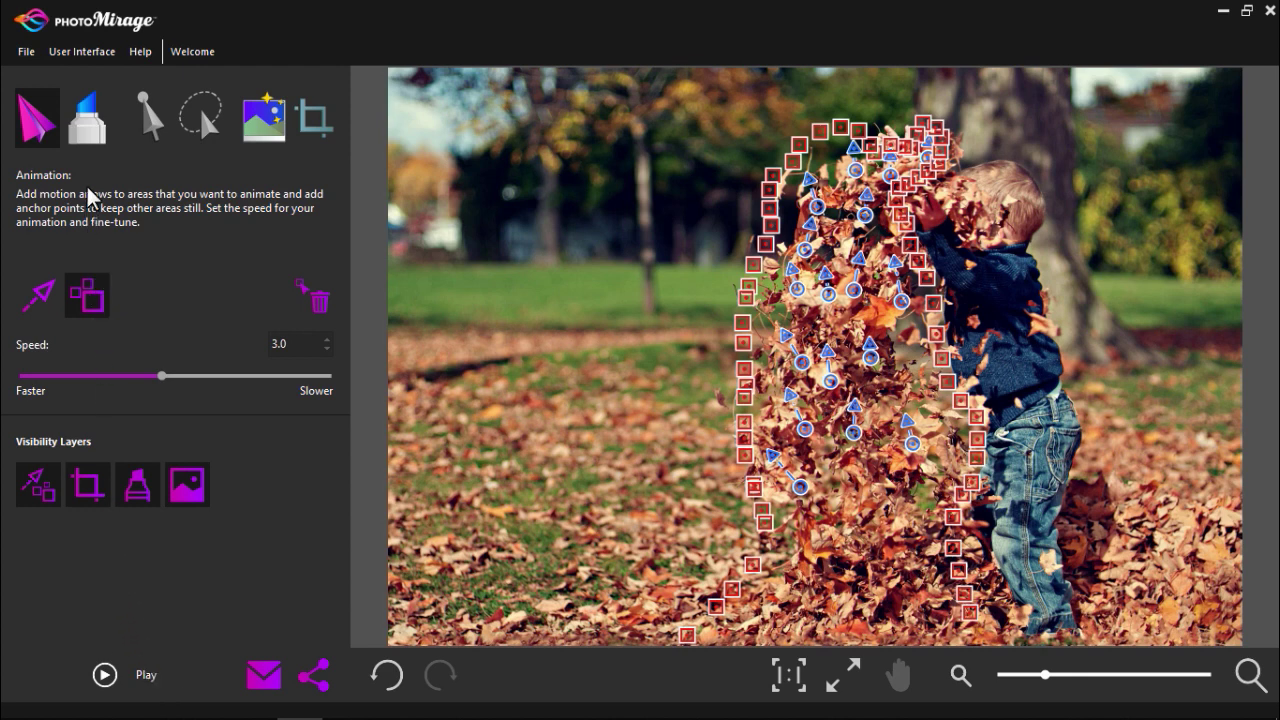
pyautogui.click(90, 128)
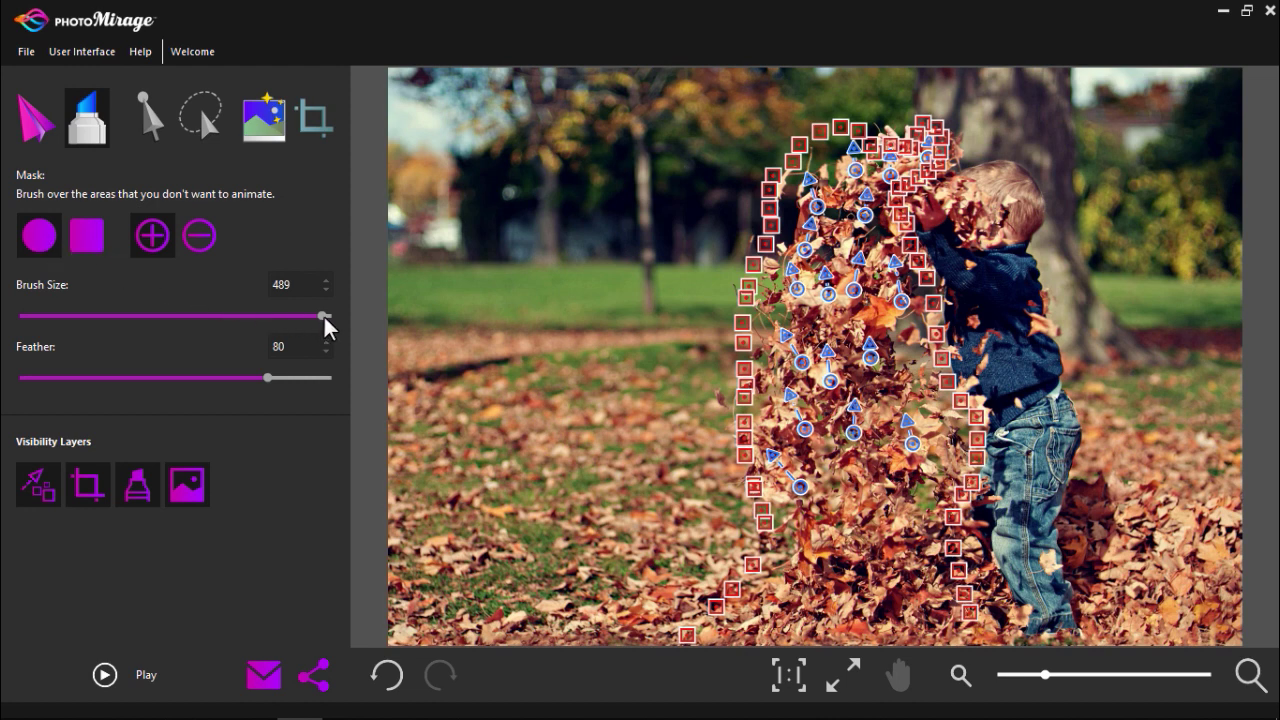
pyautogui.moveTo(324, 317)
pyautogui.mouseDown()
pyautogui.moveTo(189, 331)
pyautogui.moveTo(262, 317)
pyautogui.mouseUp()
pyautogui.moveTo(429, 337)
pyautogui.mouseDown()
pyautogui.moveTo(405, 108)
pyautogui.moveTo(522, 86)
pyautogui.moveTo(730, 95)
pyautogui.moveTo(743, 108)
pyautogui.moveTo(714, 160)
pyautogui.moveTo(552, 239)
pyautogui.moveTo(417, 576)
pyautogui.moveTo(401, 393)
pyautogui.moveTo(567, 594)
pyautogui.moveTo(696, 279)
pyautogui.moveTo(607, 346)
pyautogui.moveTo(682, 403)
pyautogui.moveTo(679, 484)
pyautogui.moveTo(644, 583)
pyautogui.moveTo(820, 69)
pyautogui.moveTo(960, 63)
pyautogui.moveTo(1062, 77)
pyautogui.moveTo(999, 208)
pyautogui.moveTo(995, 254)
pyautogui.moveTo(1005, 338)
pyautogui.moveTo(1034, 391)
pyautogui.moveTo(1042, 563)
pyautogui.moveTo(1243, 396)
pyautogui.moveTo(1123, 83)
pyautogui.moveTo(1114, 337)
pyautogui.moveTo(1148, 605)
pyautogui.moveTo(1238, 135)
pyautogui.moveTo(1171, 394)
pyautogui.mouseUp()
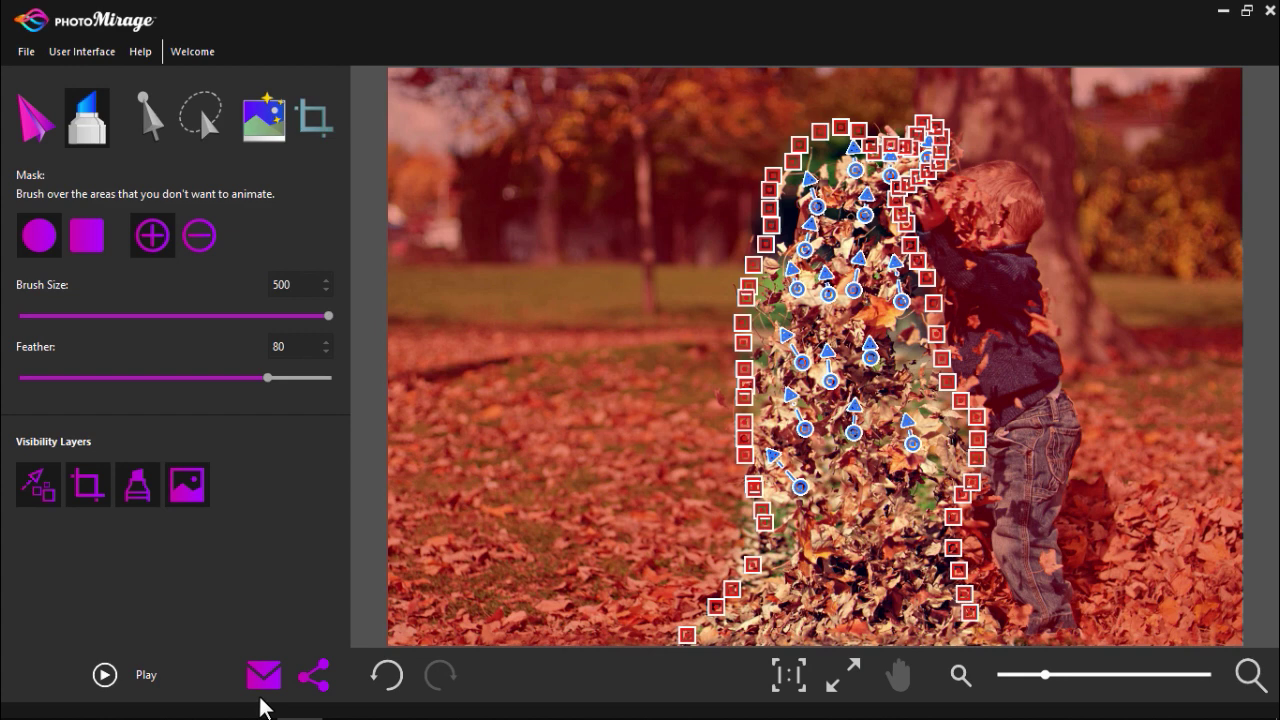
pyautogui.click(121, 682)
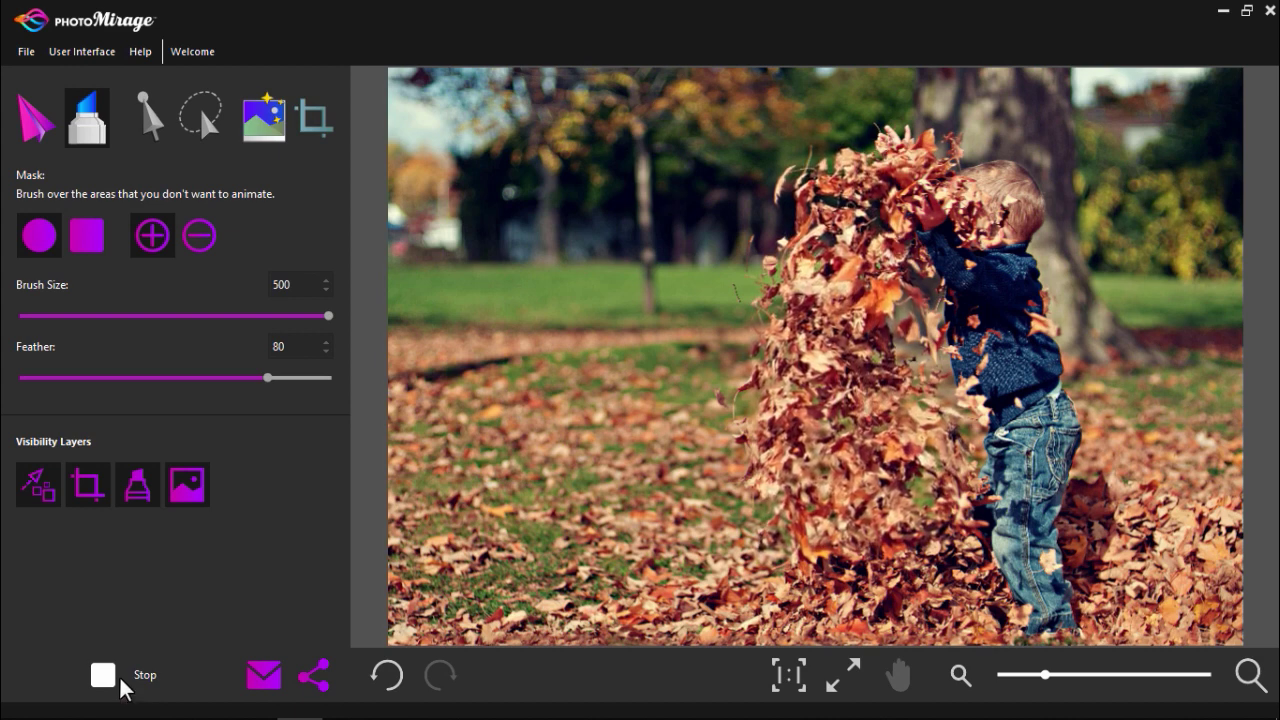
pyautogui.click(104, 676)
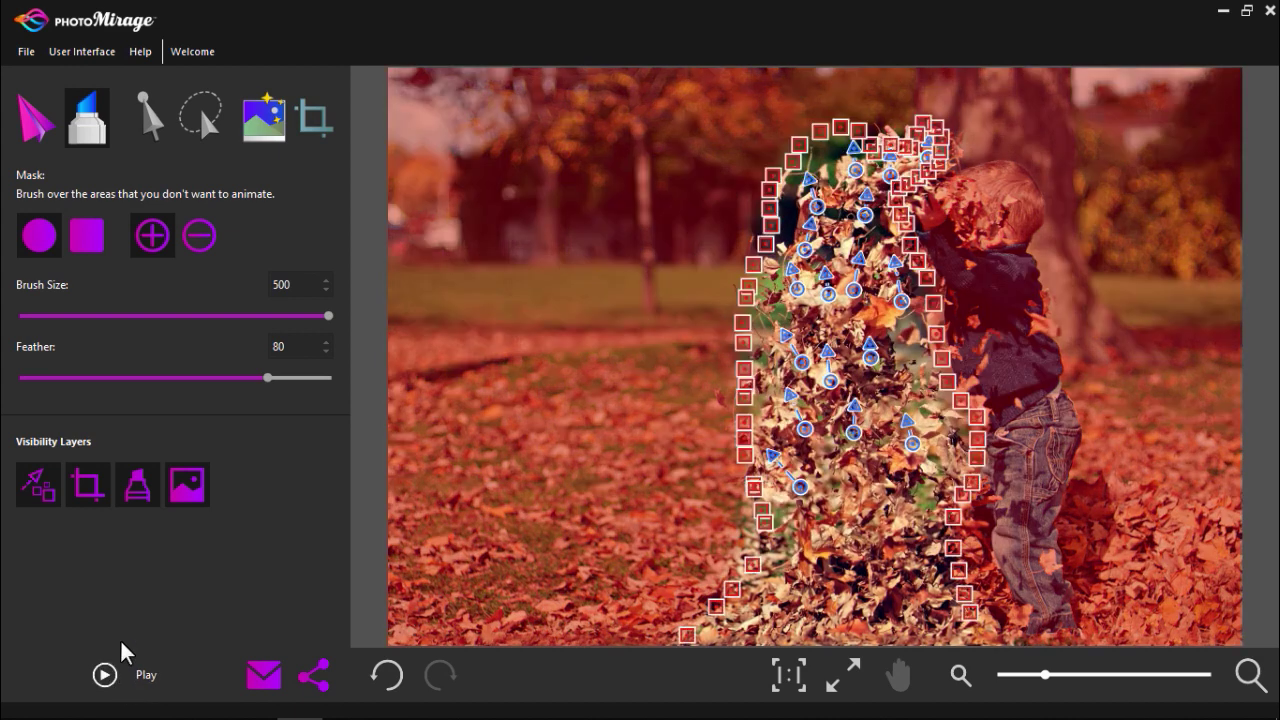
# - Export the animation with the Instagram preset (1280×720, 6 seconds) and edit the file name
pyautogui.click(27, 51)
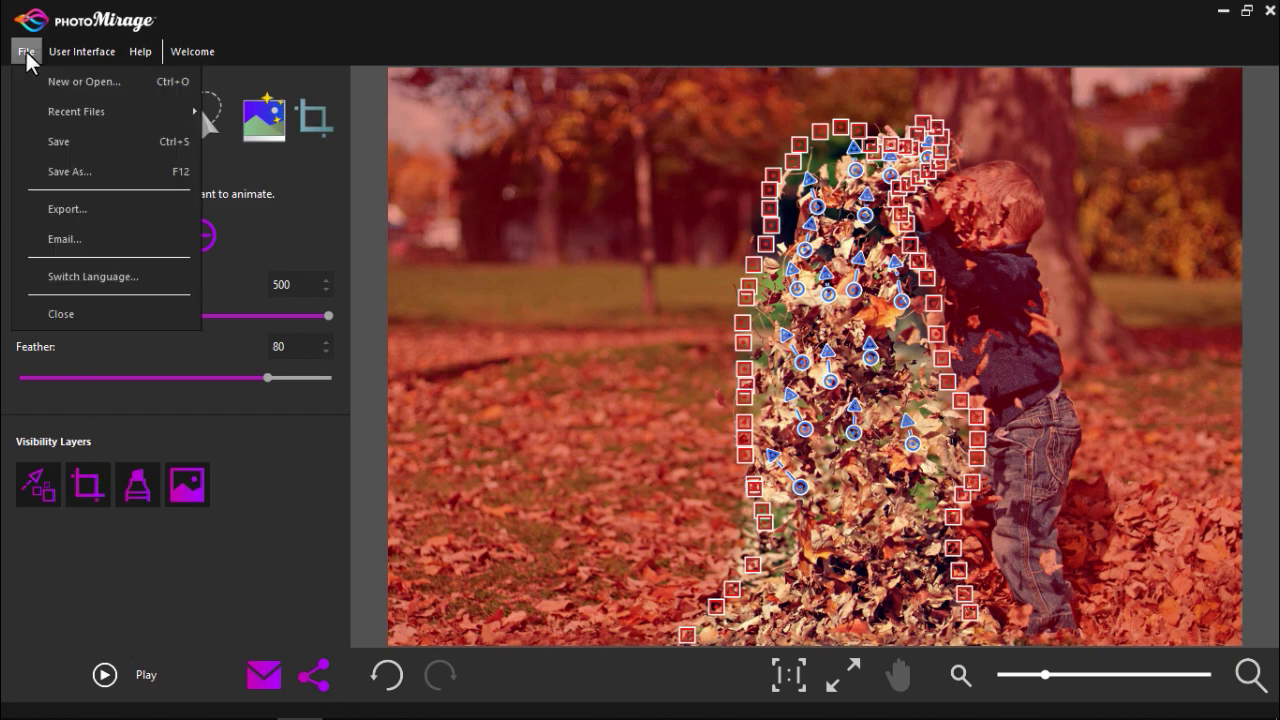
pyautogui.click(66, 208)
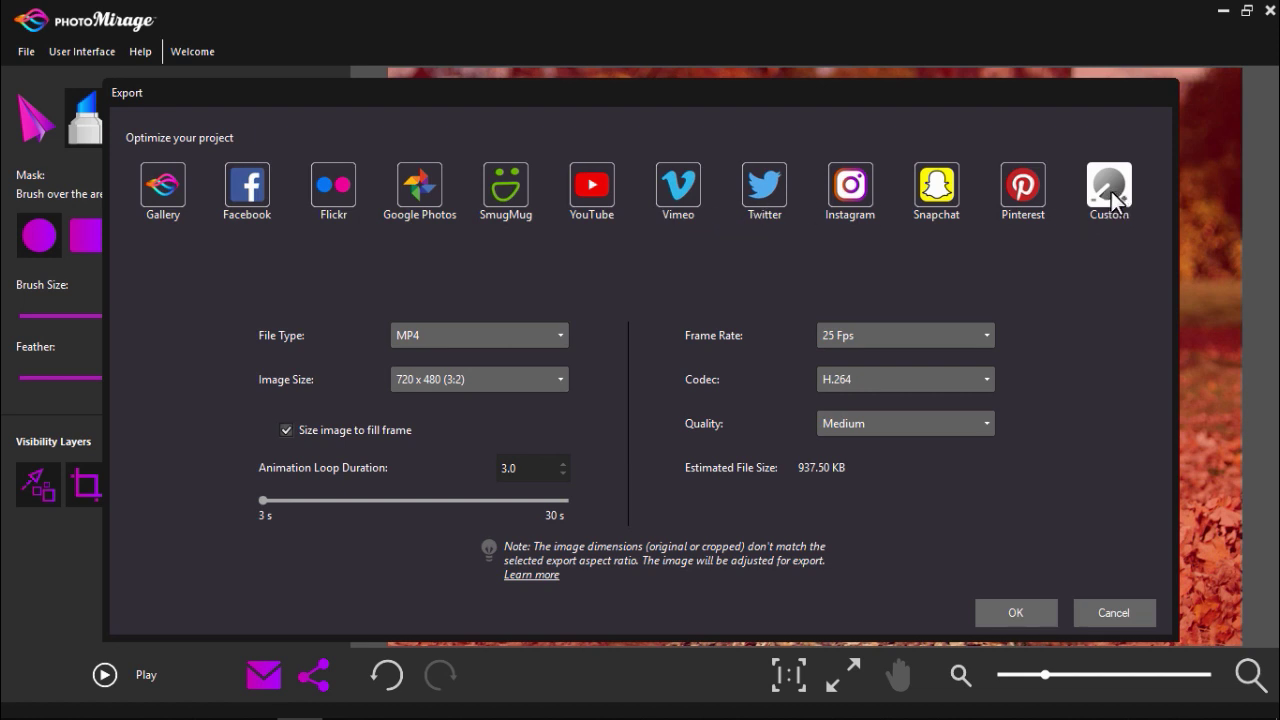
pyautogui.click(851, 190)
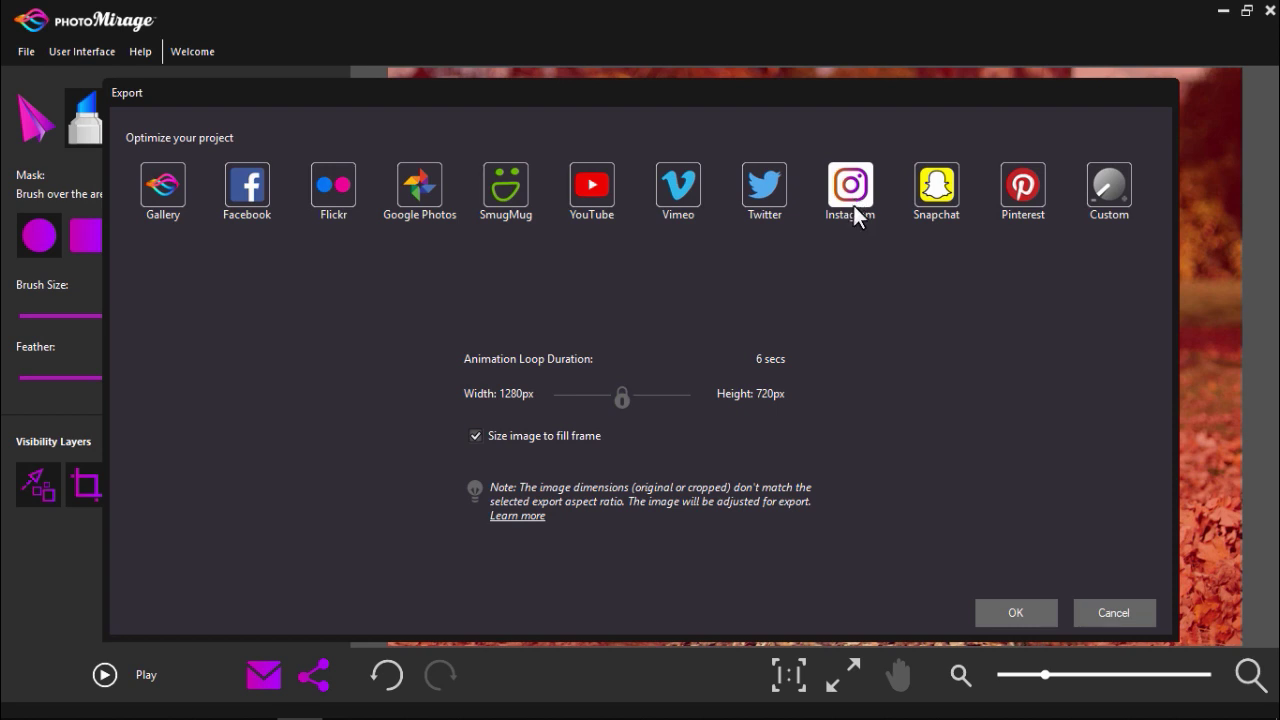
pyautogui.click(1000, 612)
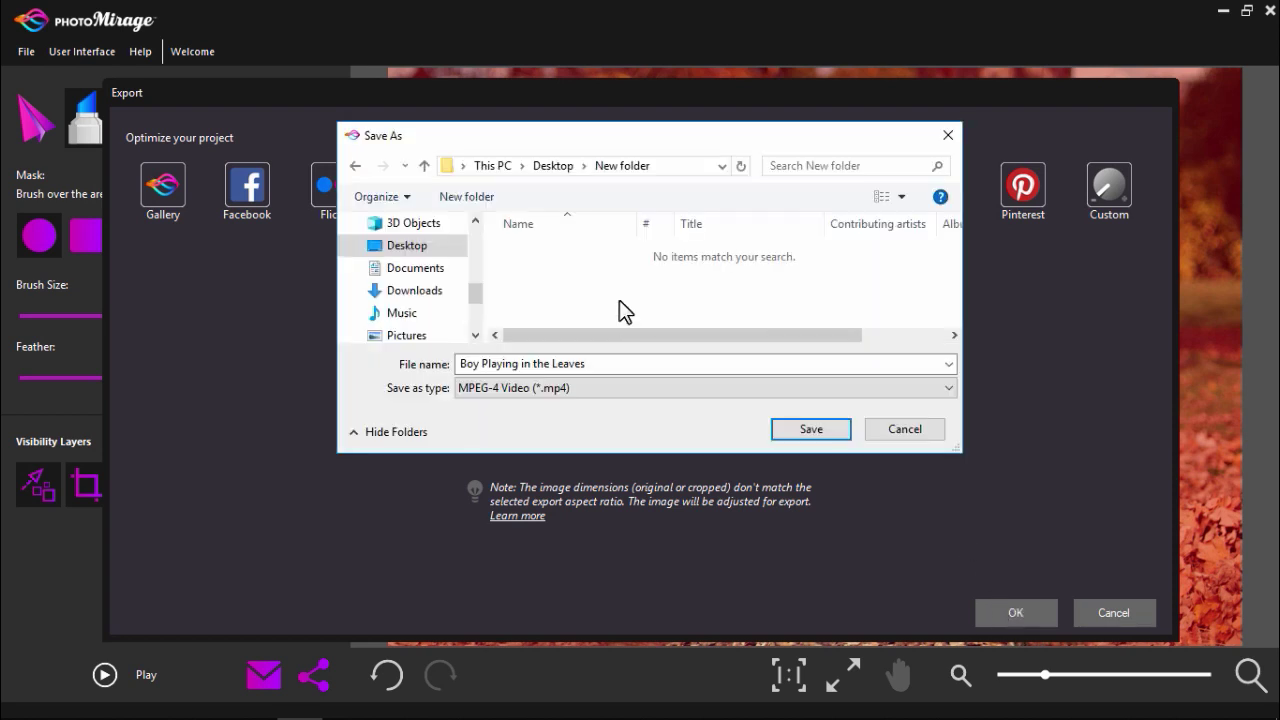
pyautogui.click(626, 365)
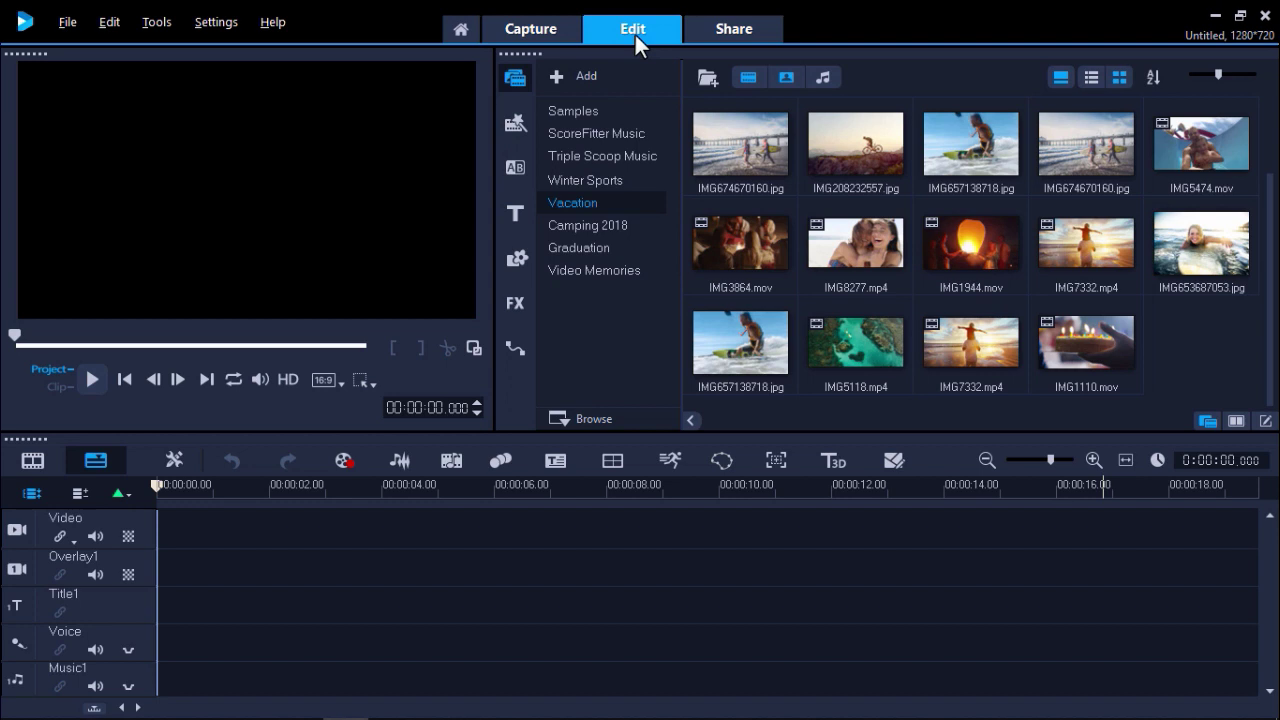
# - Import the Boy Playing in the Leaves Animated Clip and drag it to the start of the Video track
pyautogui.click(706, 77)
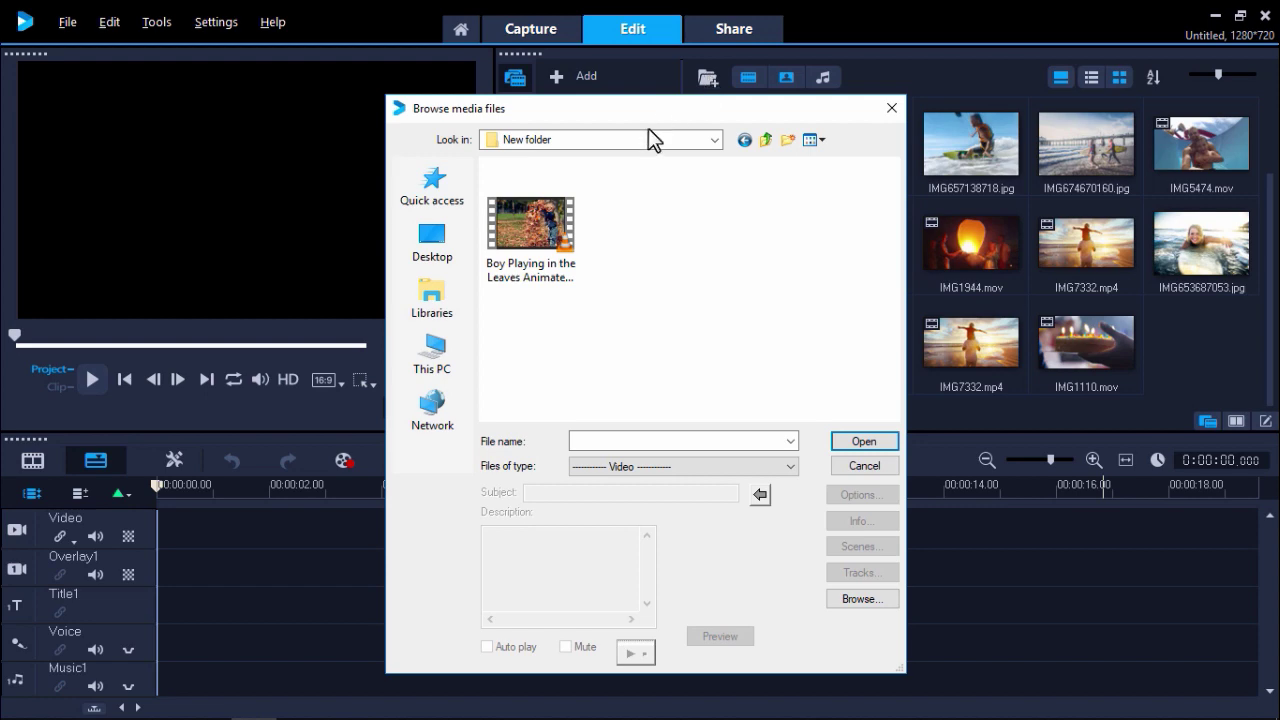
pyautogui.click(530, 225)
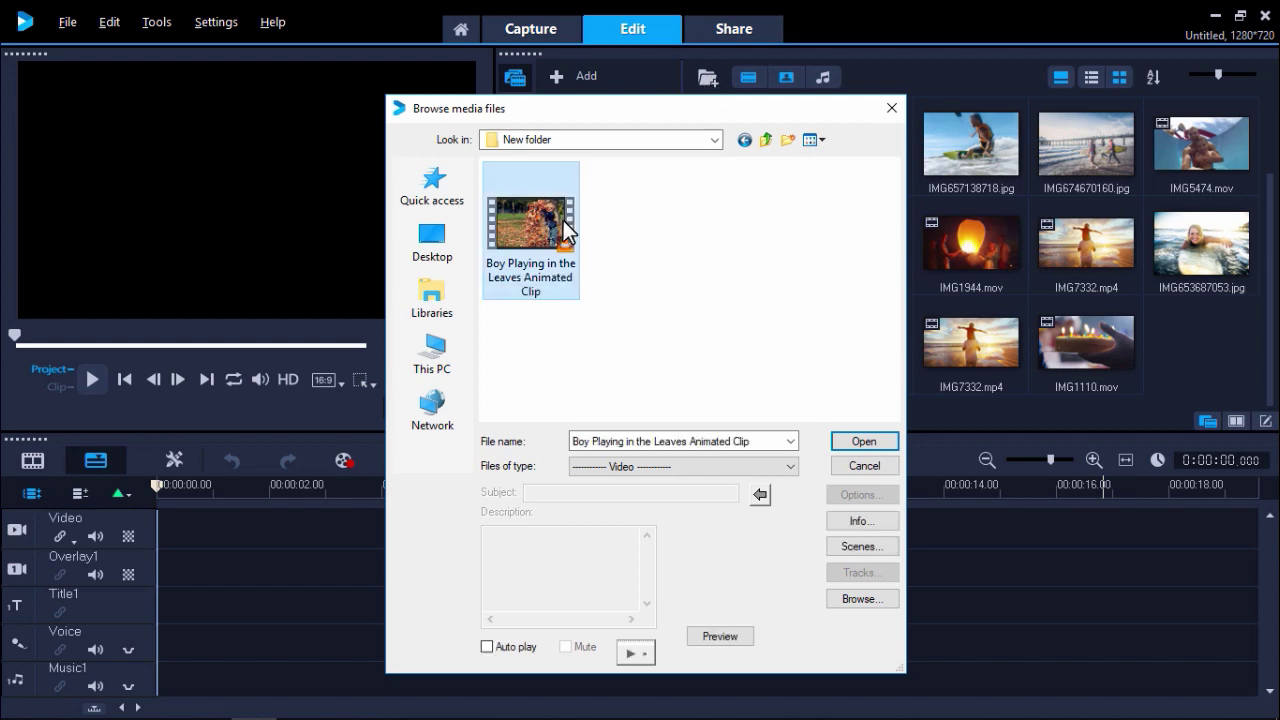
pyautogui.click(846, 441)
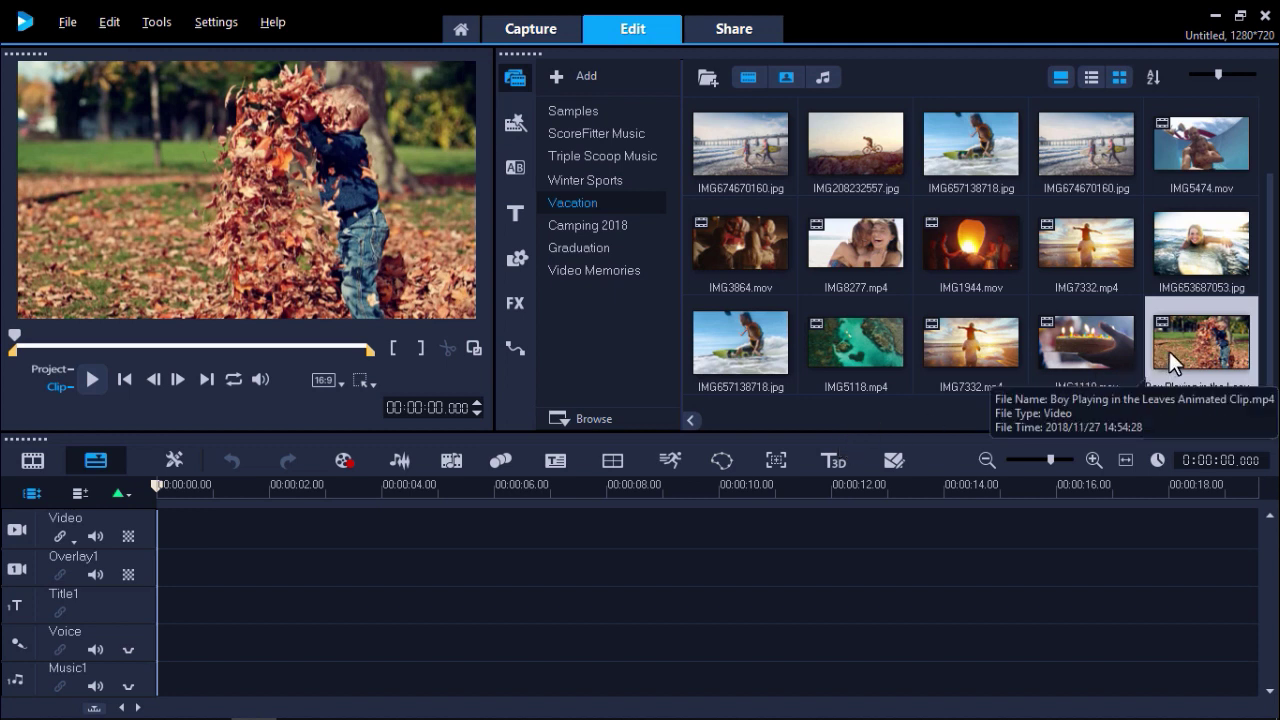
pyautogui.moveTo(1169, 351); pyautogui.dragTo(449, 527)
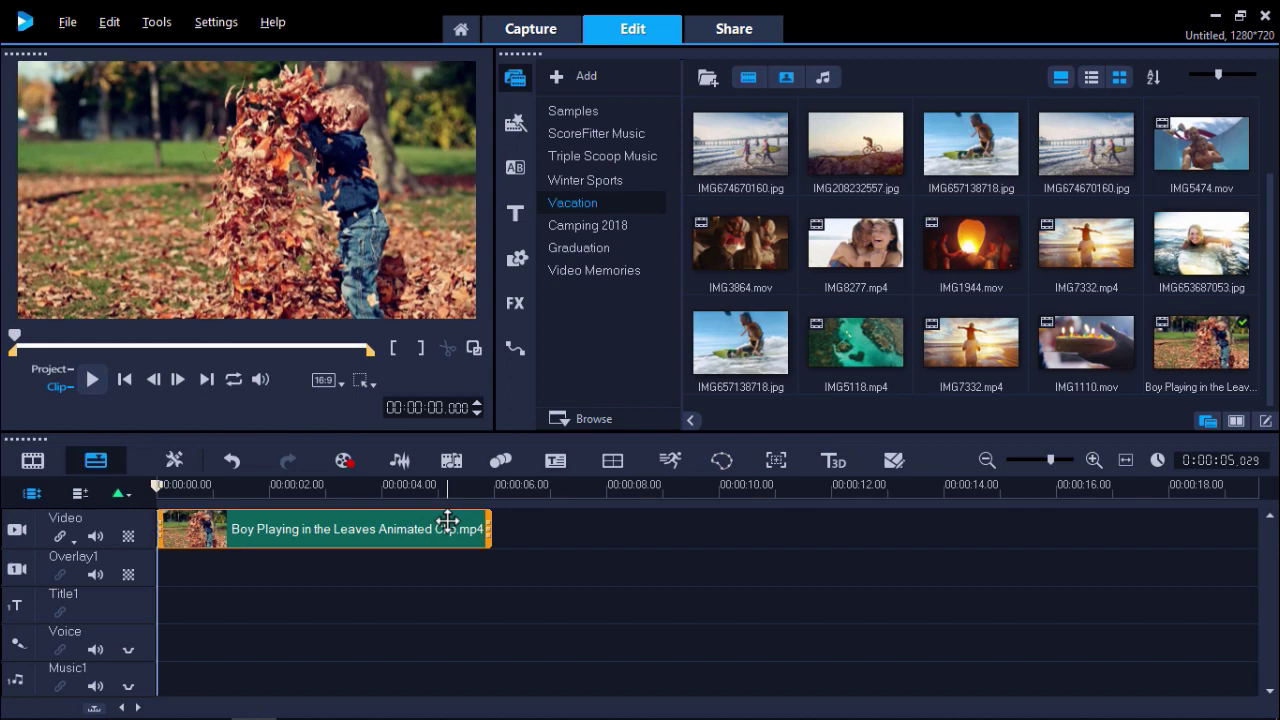
# - Place a Lorem ipsum title preset at the start of the Title1 track and open its text settings
pyautogui.click(512, 214)
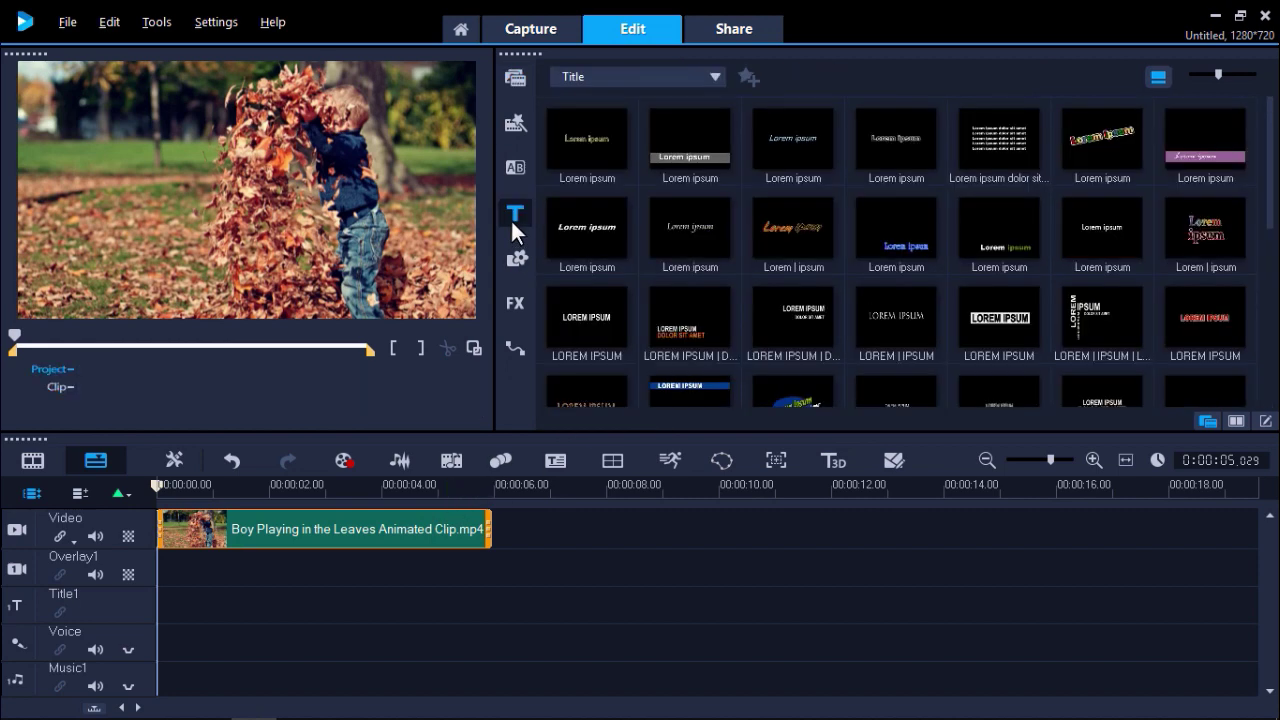
pyautogui.moveTo(1273, 206); pyautogui.dragTo(1264, 337)
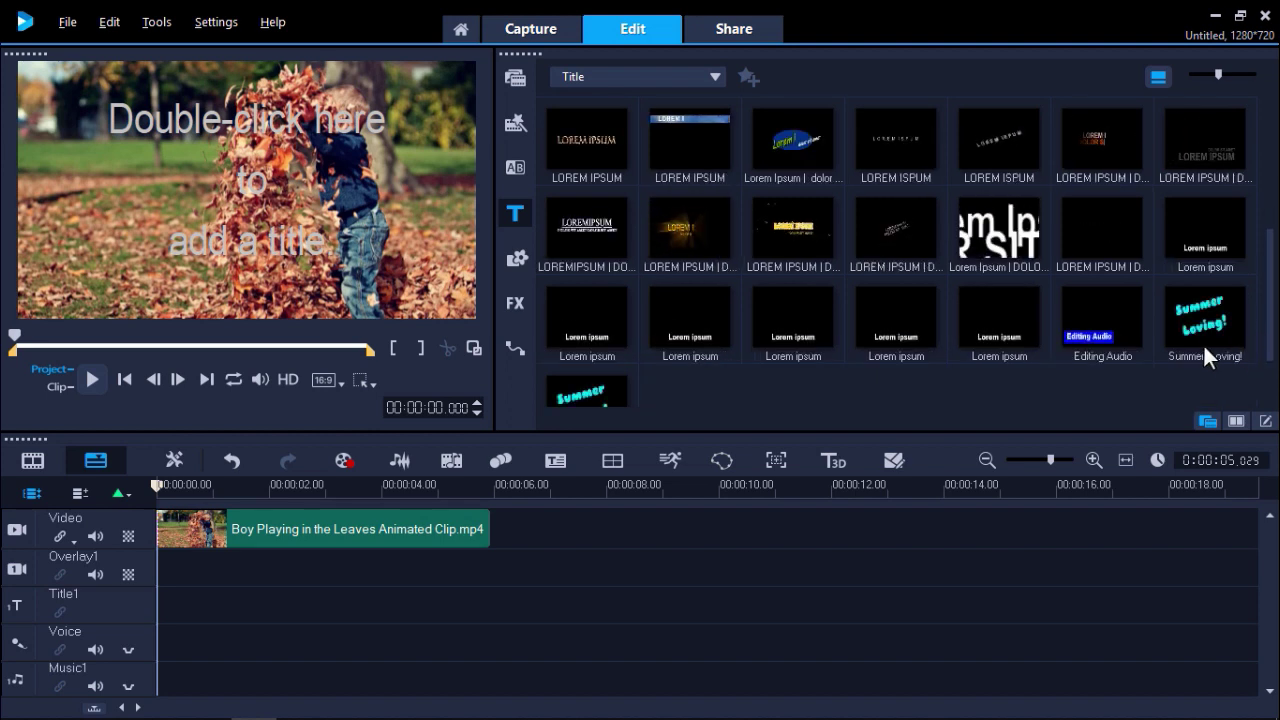
pyautogui.moveTo(803, 320); pyautogui.dragTo(489, 600)
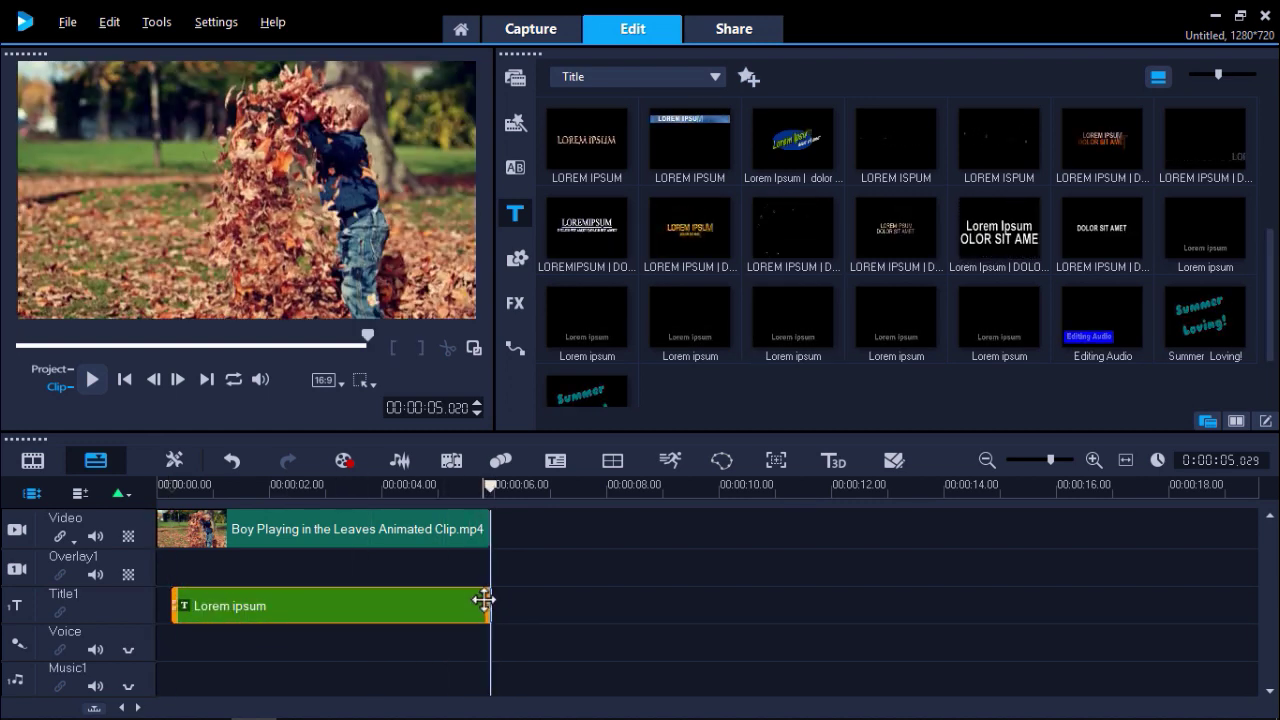
pyautogui.click(417, 604)
pyautogui.doubleClick(257, 607)
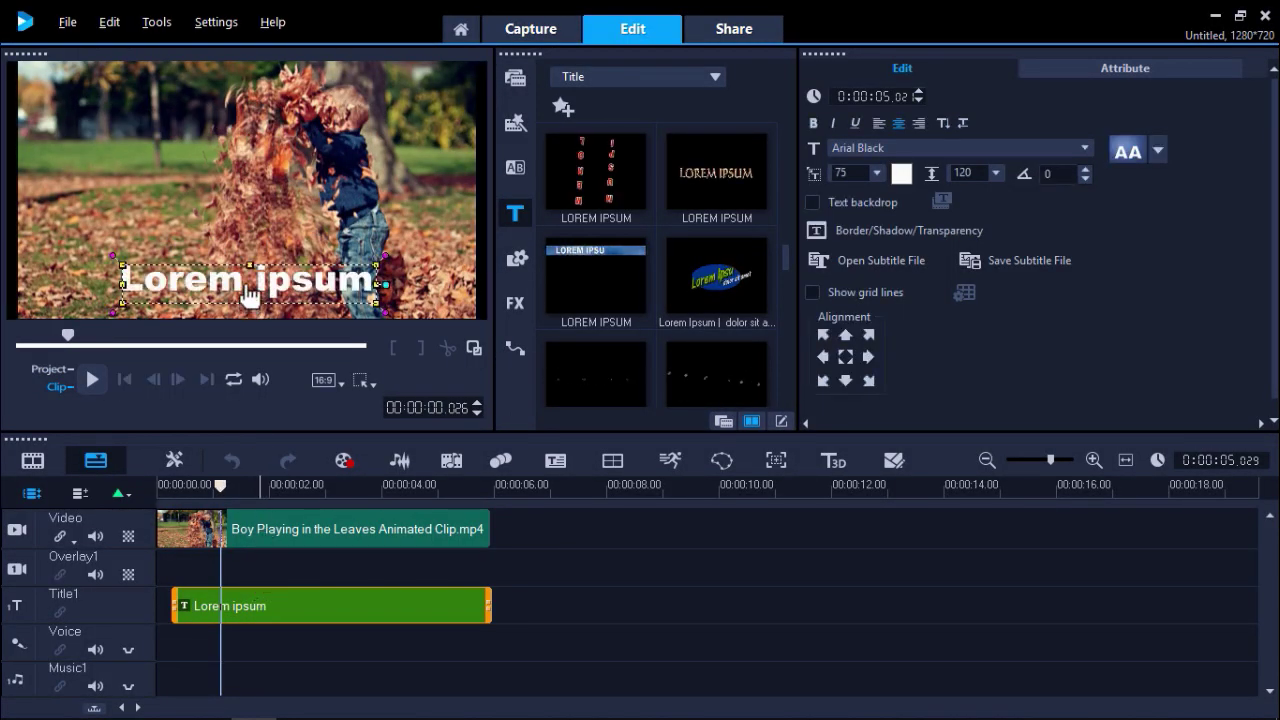
# - Replace the Lorem ipsum placeholder text with 'Fall is for'
pyautogui.click(192, 280)
pyautogui.moveTo(119, 280); pyautogui.dragTo(382, 291)
pyautogui.write('Fall is for')
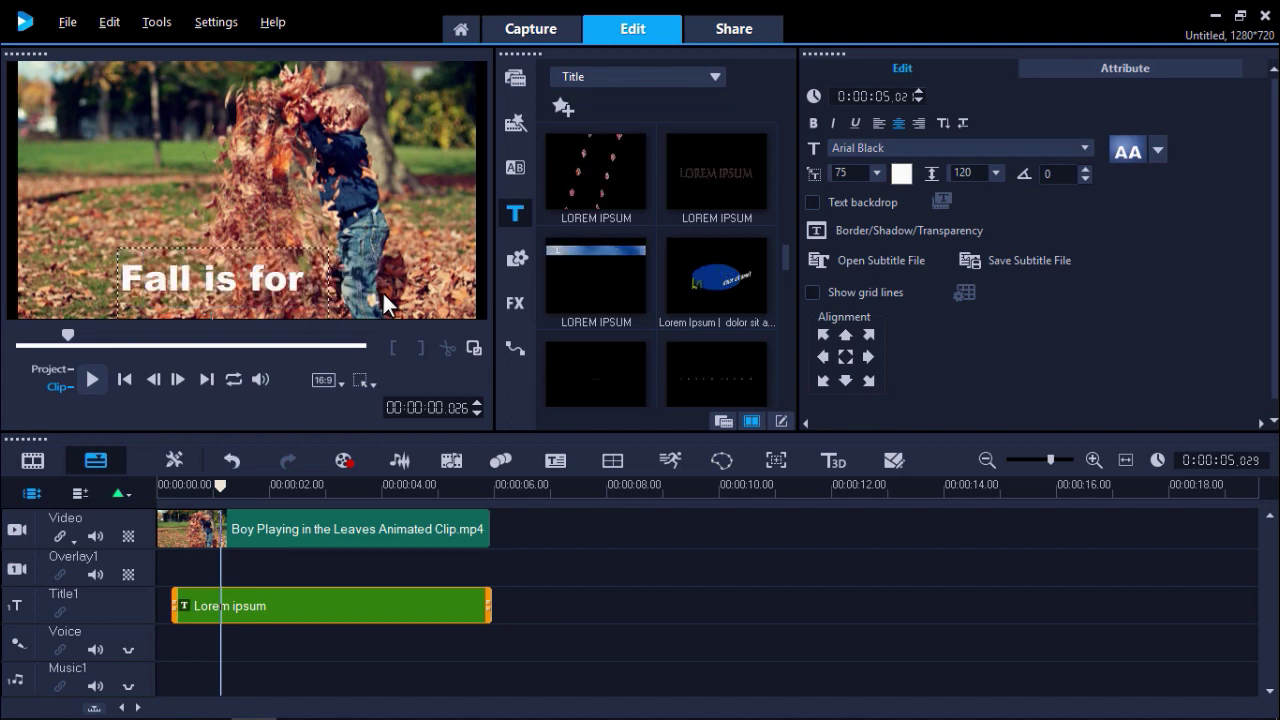
pyautogui.click(216, 247)
# - Move the title to the upper left and tilt it 11 degrees counter-clockwise
pyautogui.moveTo(205, 277); pyautogui.dragTo(145, 145)
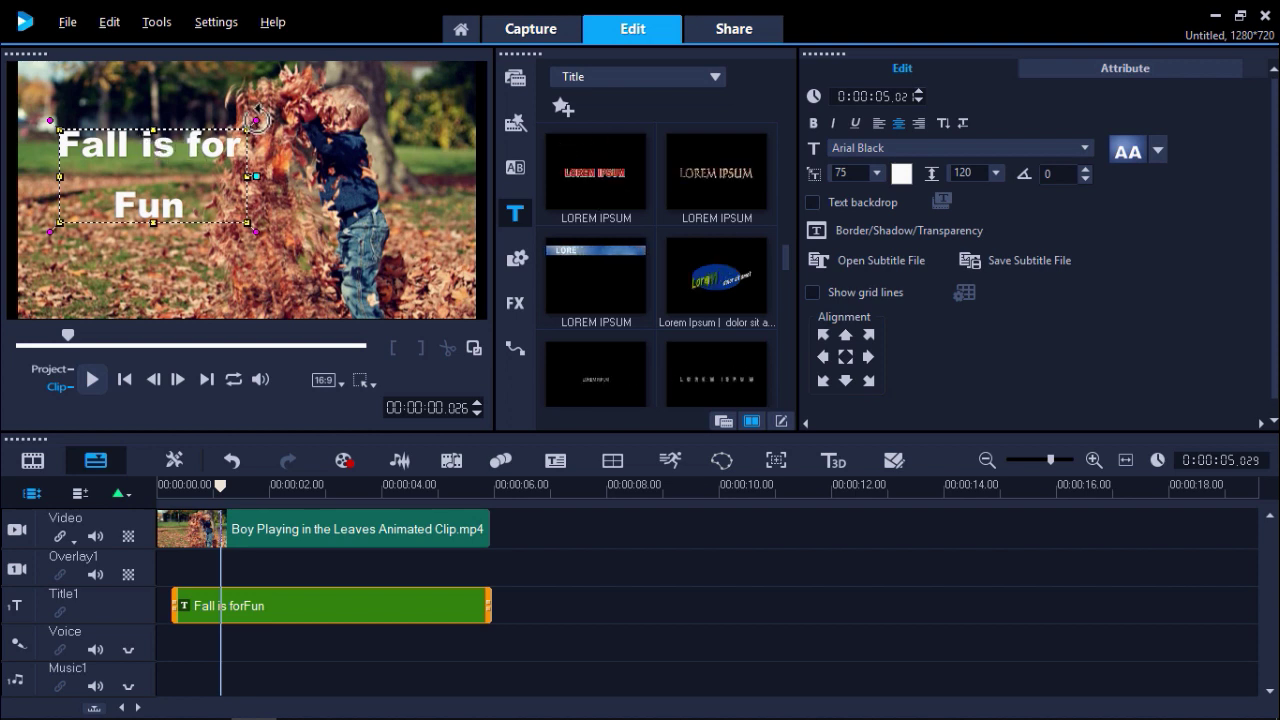
pyautogui.moveTo(256, 120); pyautogui.dragTo(243, 102)
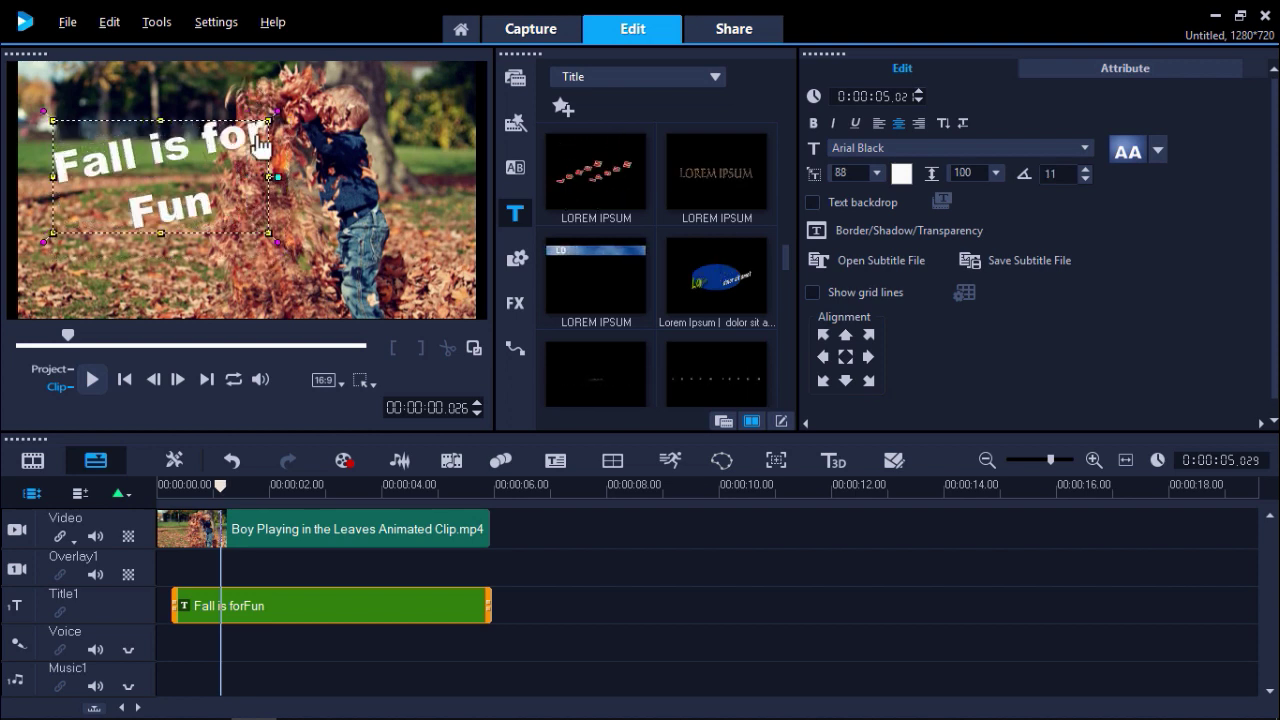
pyautogui.doubleClick(255, 148)
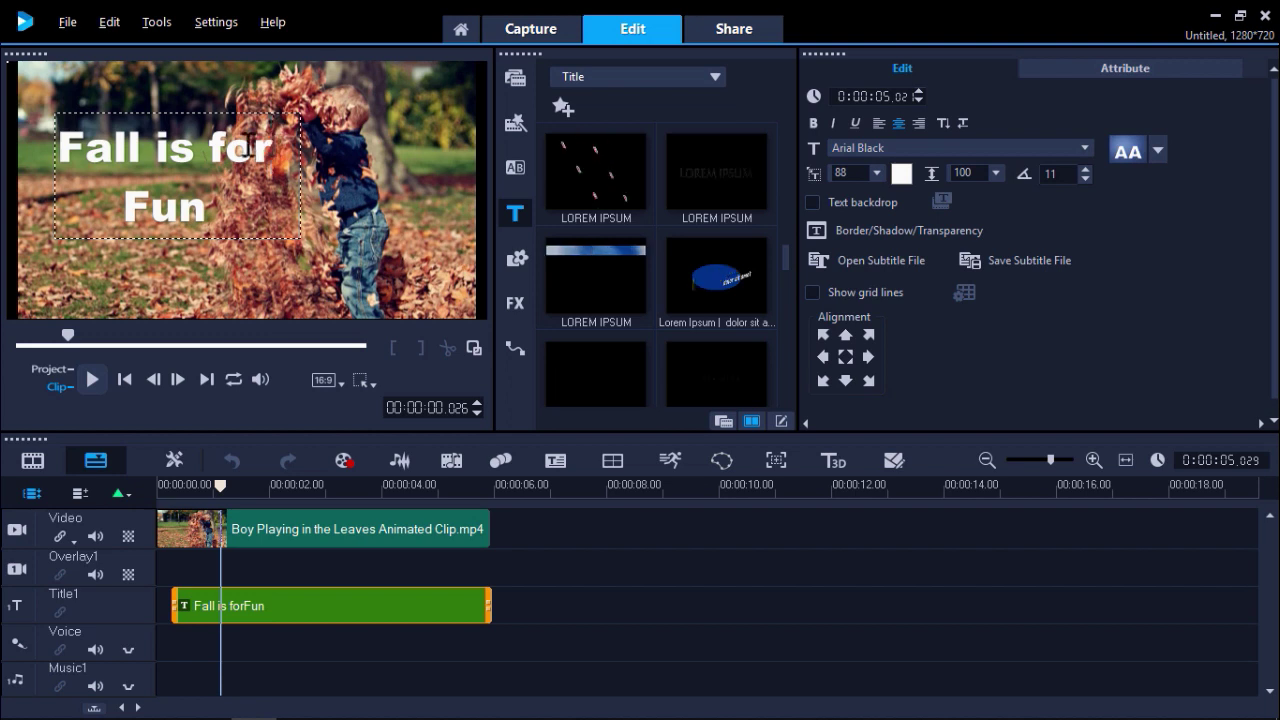
pyautogui.moveTo(272, 142); pyautogui.dragTo(65, 130)
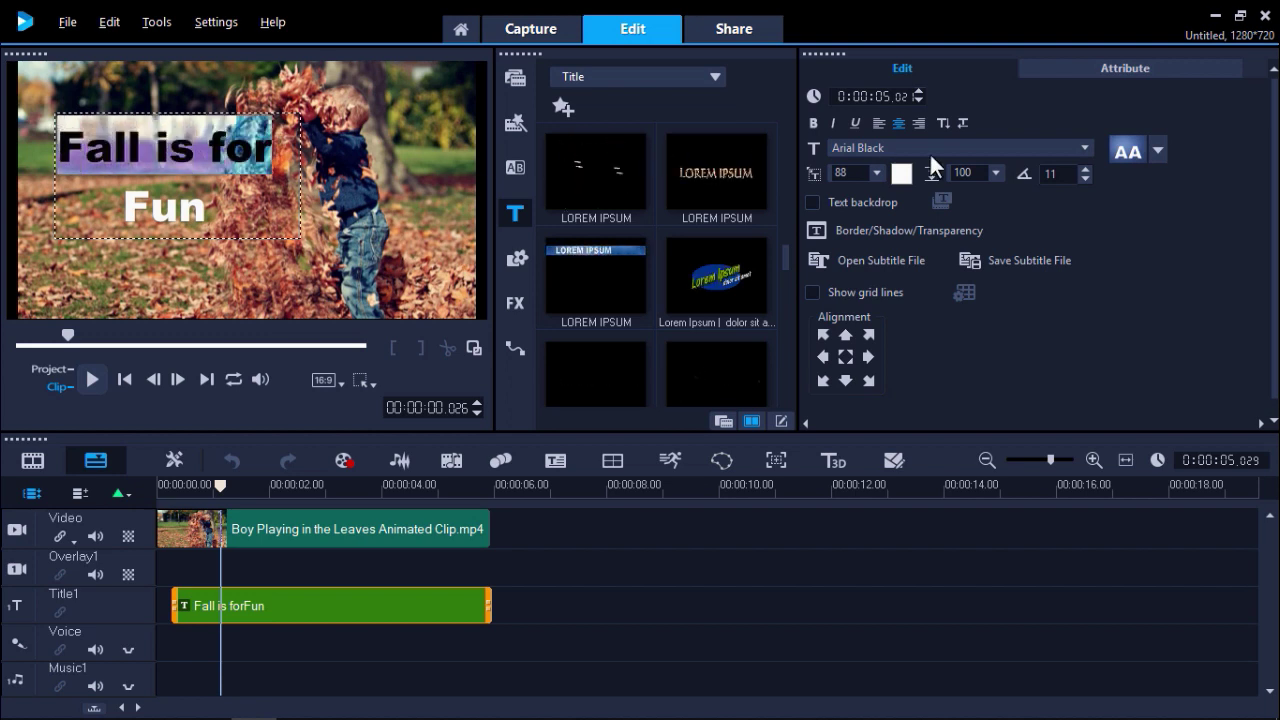
# - Set 'Fall is for' in the Mistral font and 'Fun' in Geometos
pyautogui.click(1085, 148)
pyautogui.scroll(-10, 1052, 184)
pyautogui.click(1052, 184)
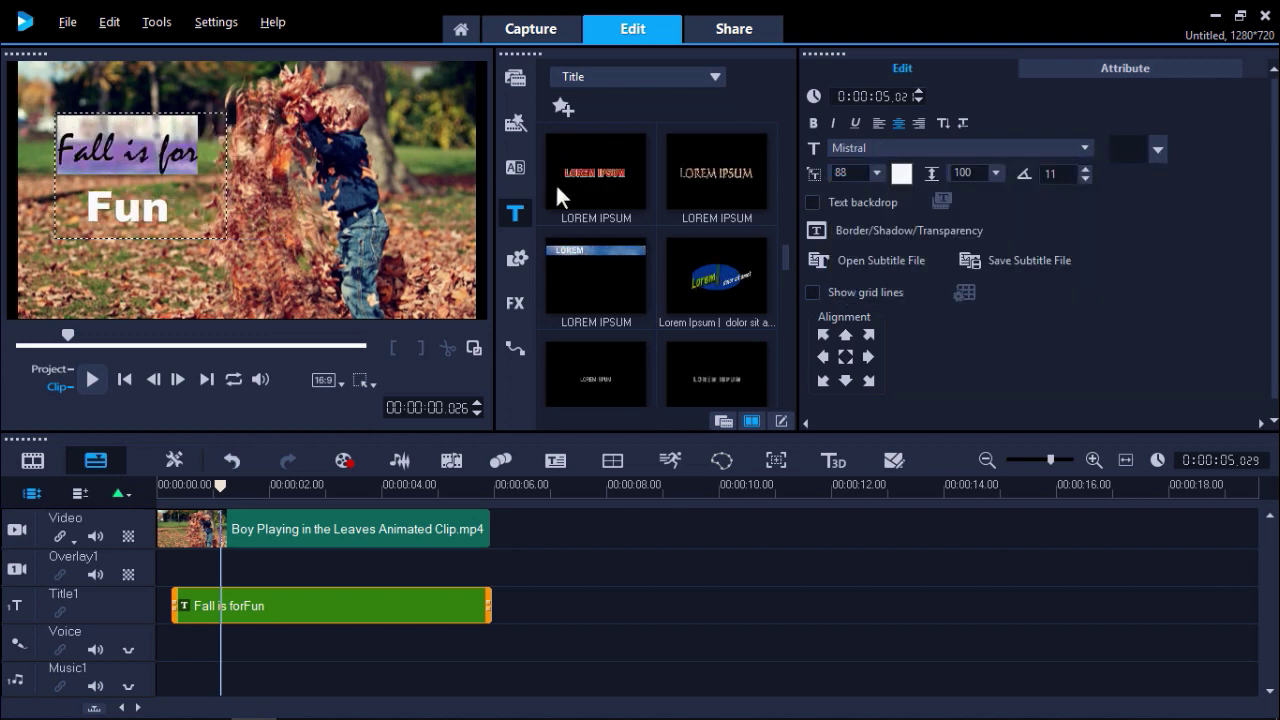
pyautogui.click(207, 216)
pyautogui.moveTo(165, 215); pyautogui.dragTo(86, 213)
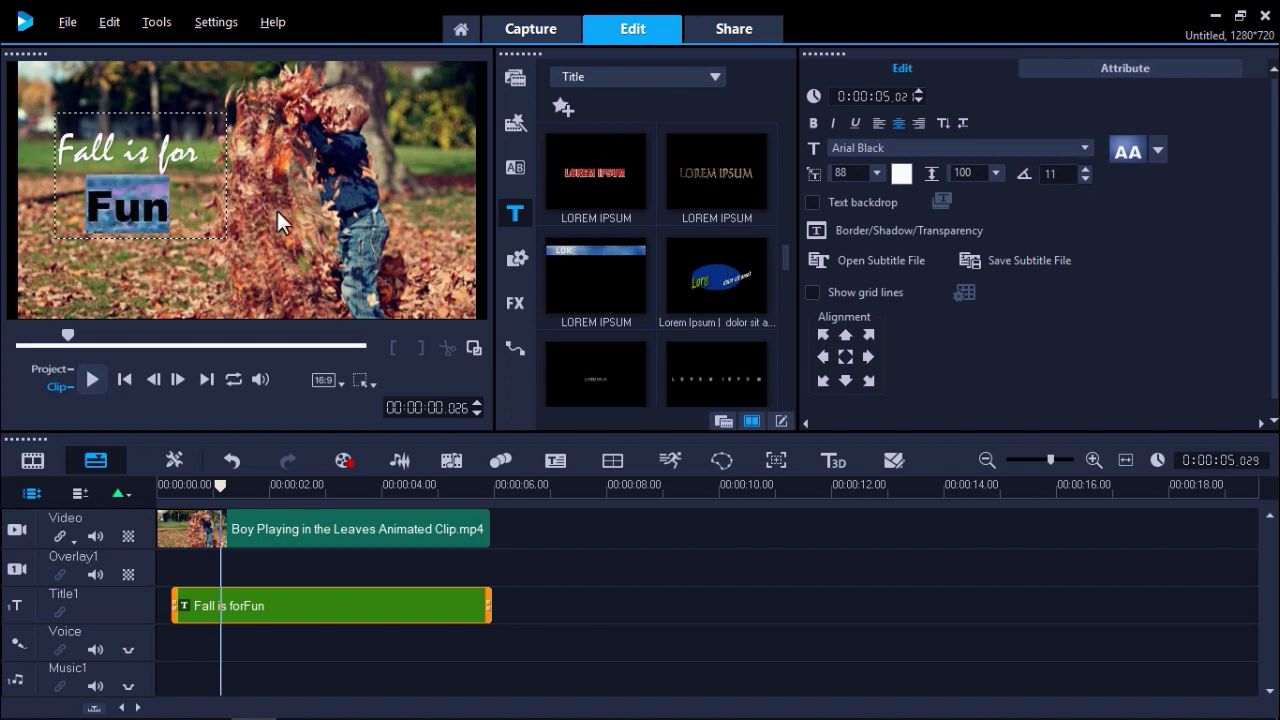
pyautogui.click(1085, 148)
pyautogui.scroll(-5, 1150, 250)
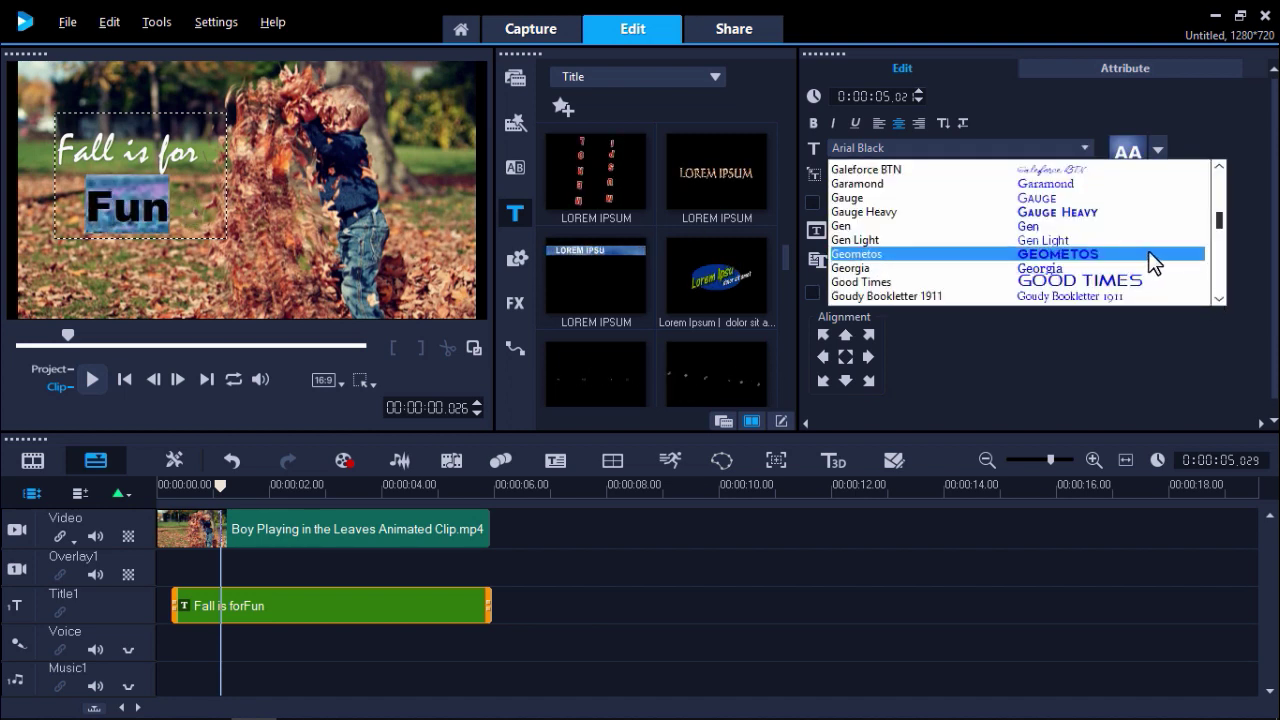
pyautogui.click(1148, 251)
pyautogui.click(243, 190)
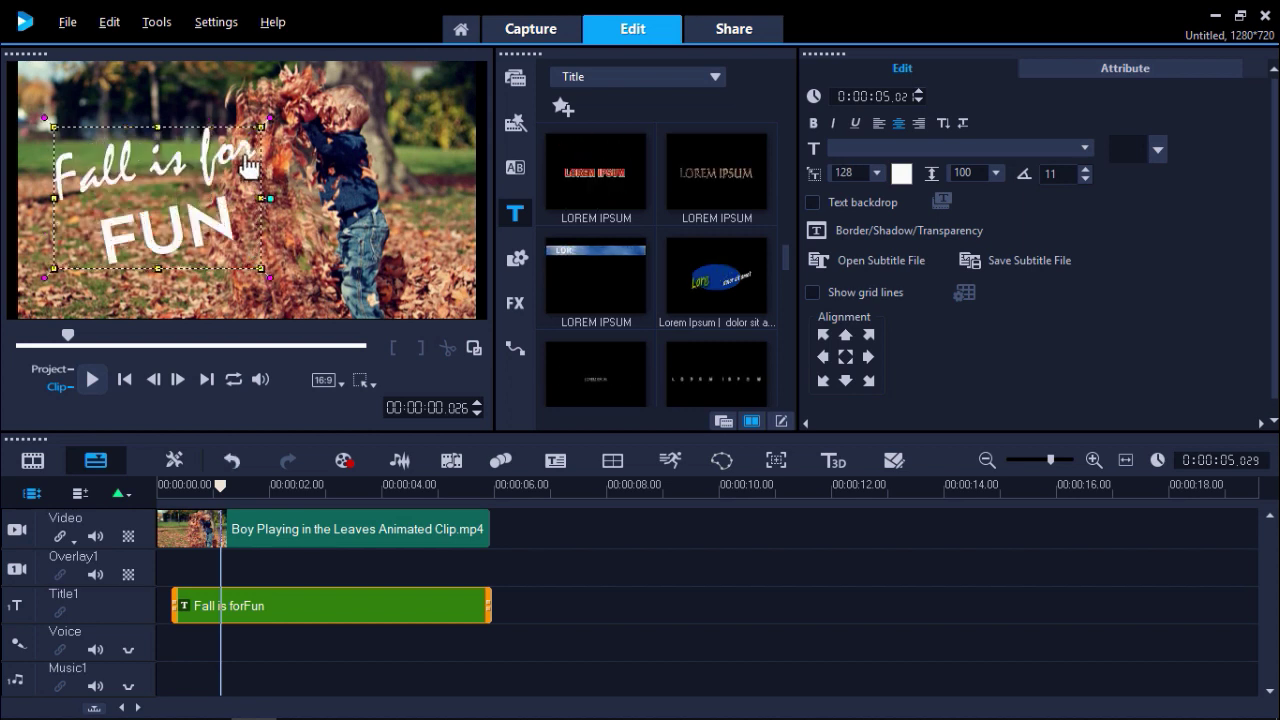
# - Colour 'Fall is for' orange via the Corel Color Picker and 'FUN' pale yellow
pyautogui.click(107, 155)
pyautogui.moveTo(107, 156); pyautogui.dragTo(58, 156)
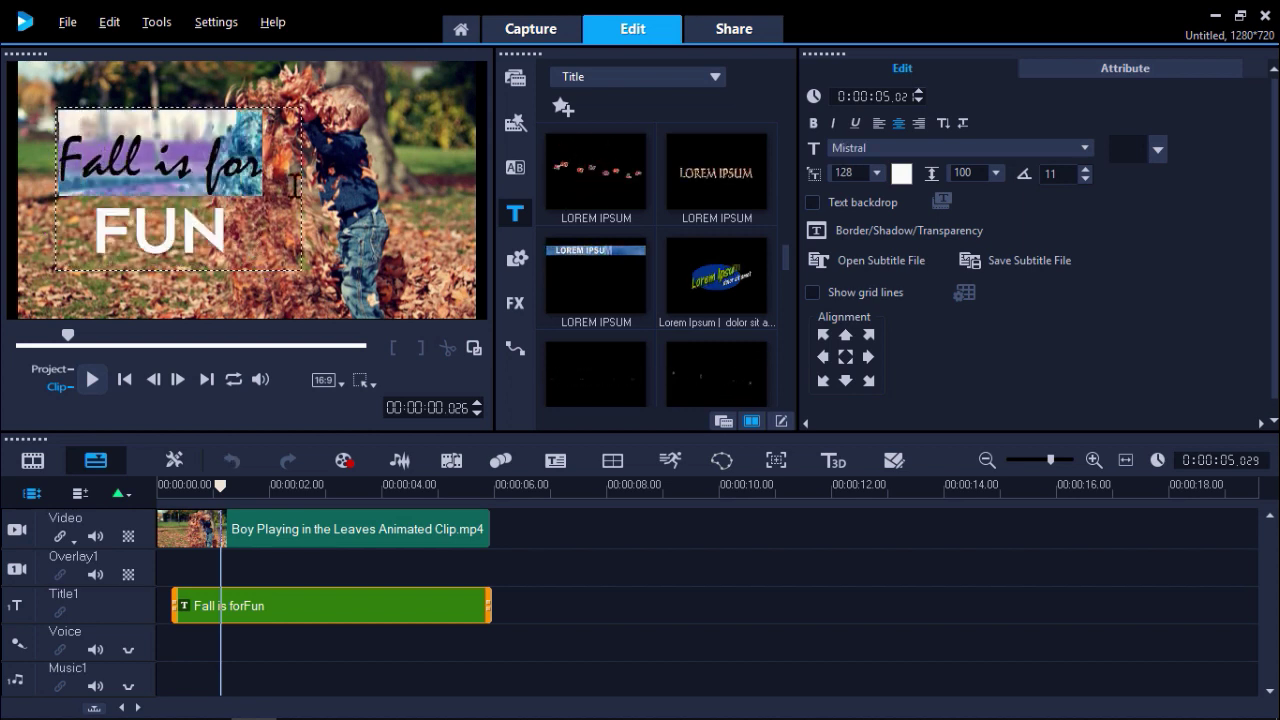
pyautogui.click(902, 178)
pyautogui.click(918, 185)
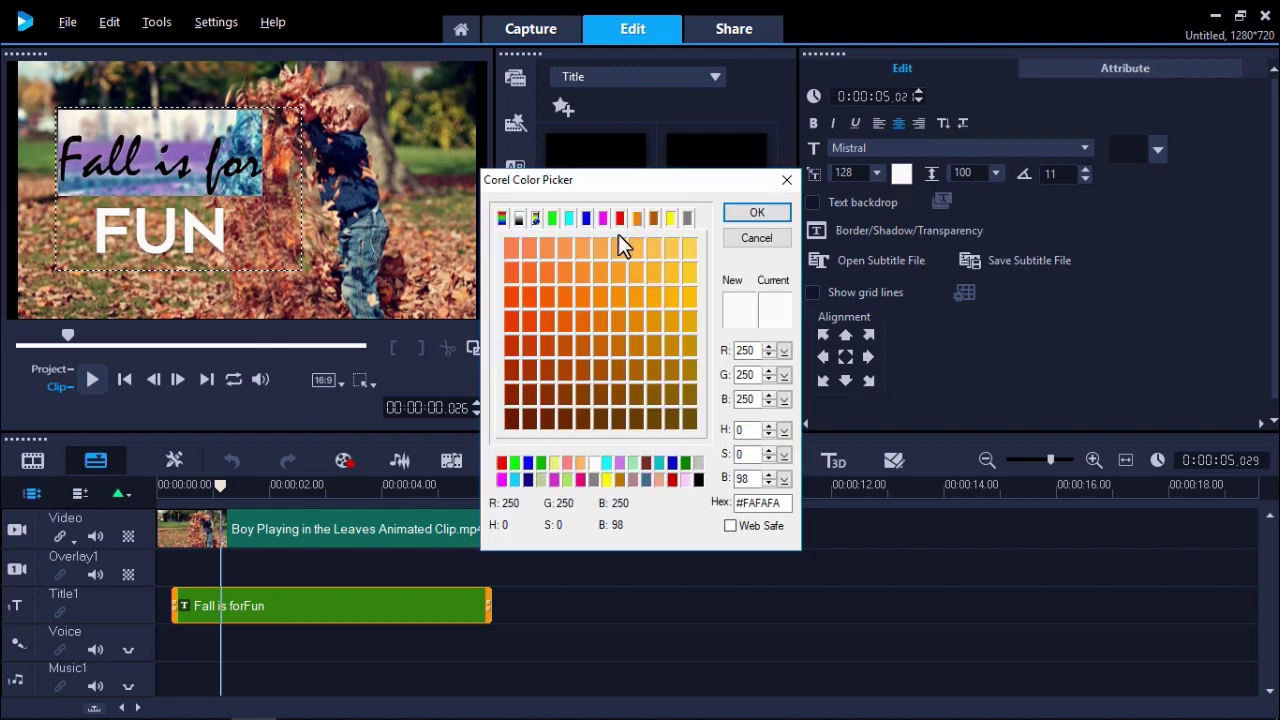
pyautogui.click(539, 299)
pyautogui.click(757, 212)
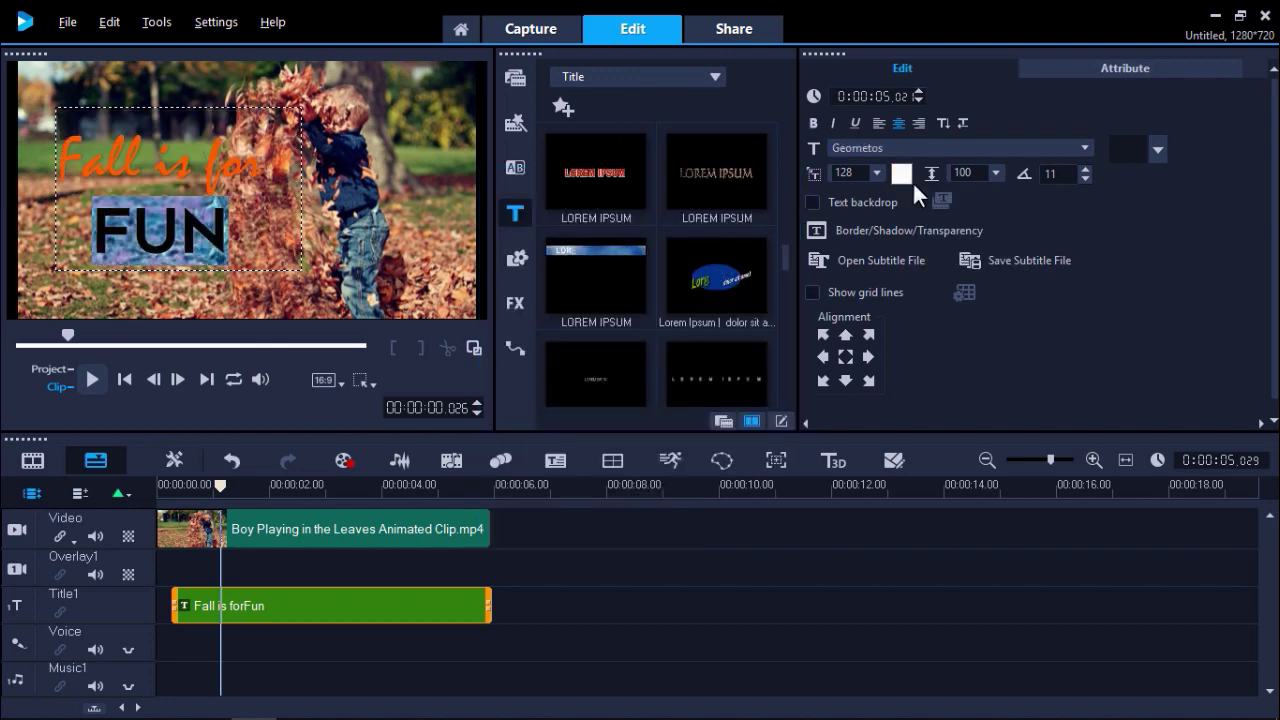
pyautogui.click(903, 174)
pyautogui.click(983, 236)
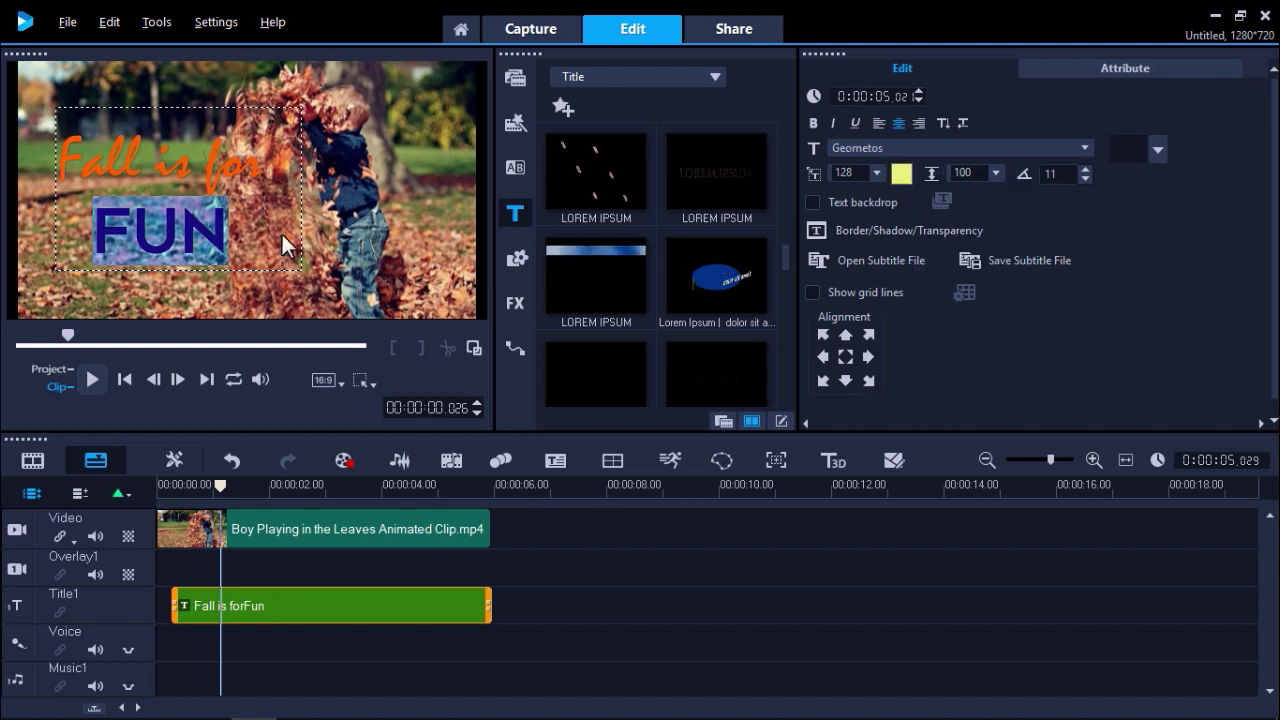
pyautogui.click(289, 246)
pyautogui.hotkey('ctrl', 'a')
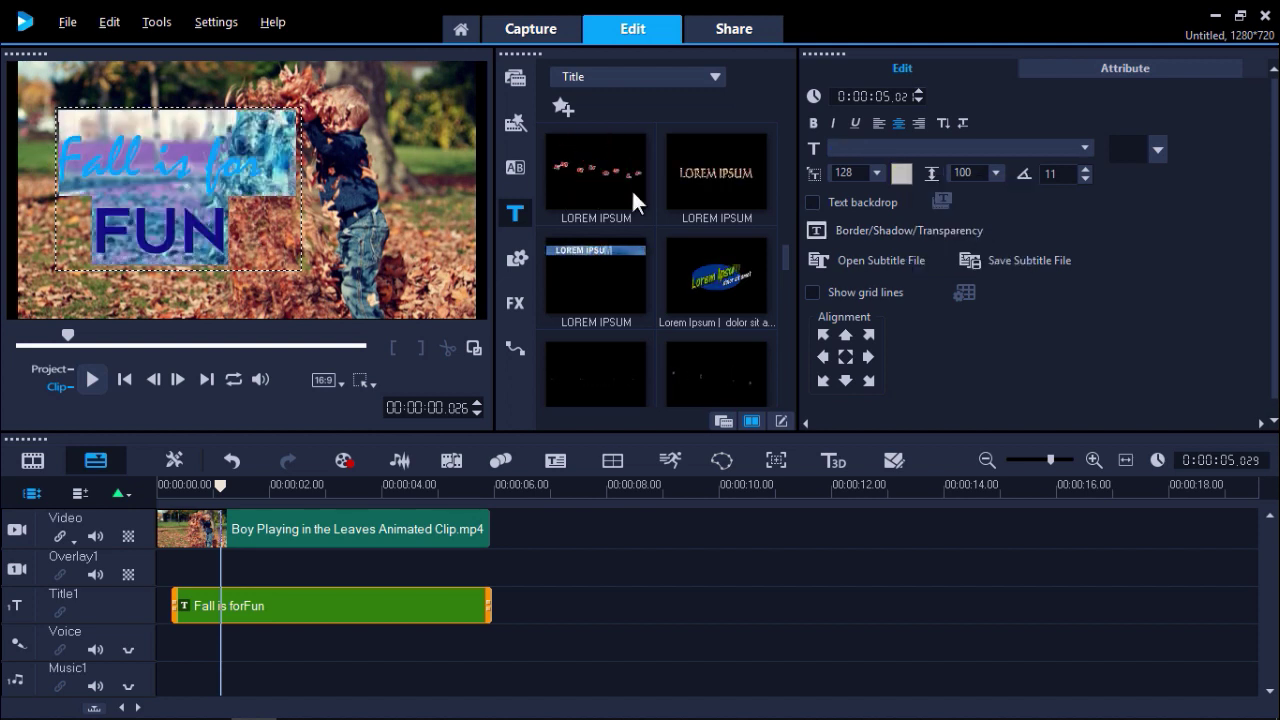
# - Add a white outer stroke border to the whole title and enlarge it to size 148
pyautogui.click(855, 231)
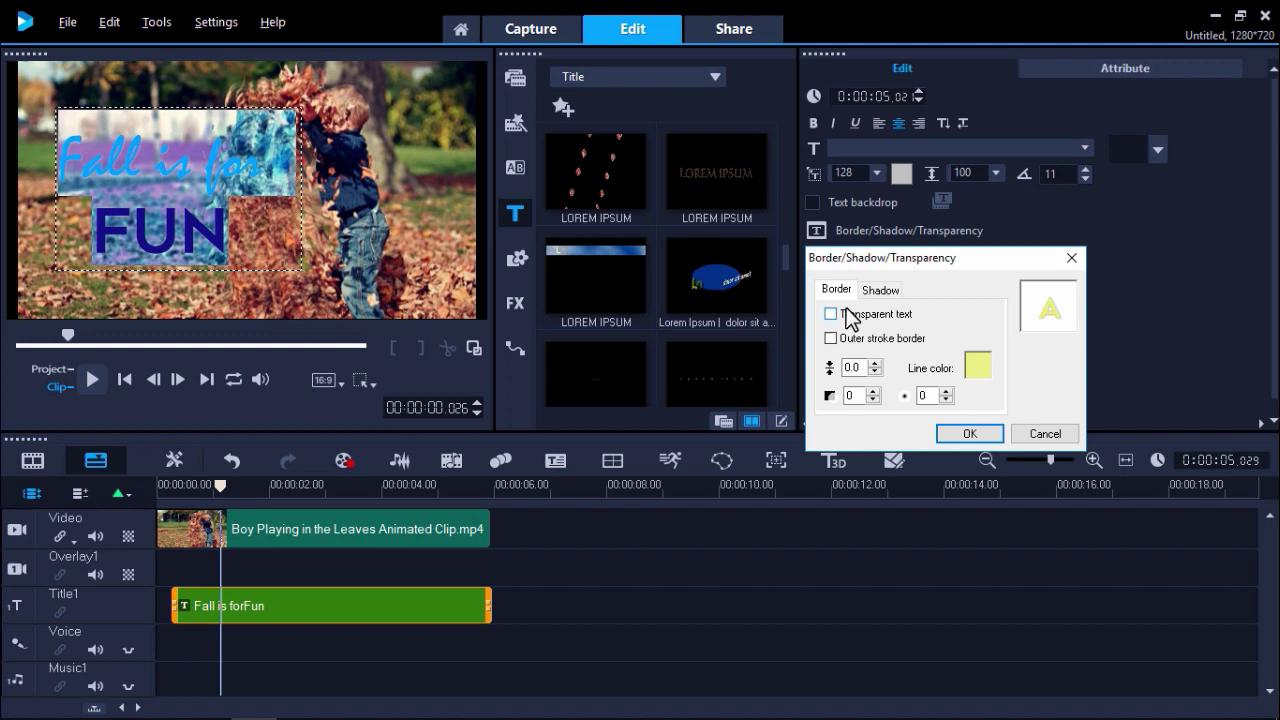
pyautogui.click(848, 338)
pyautogui.click(977, 366)
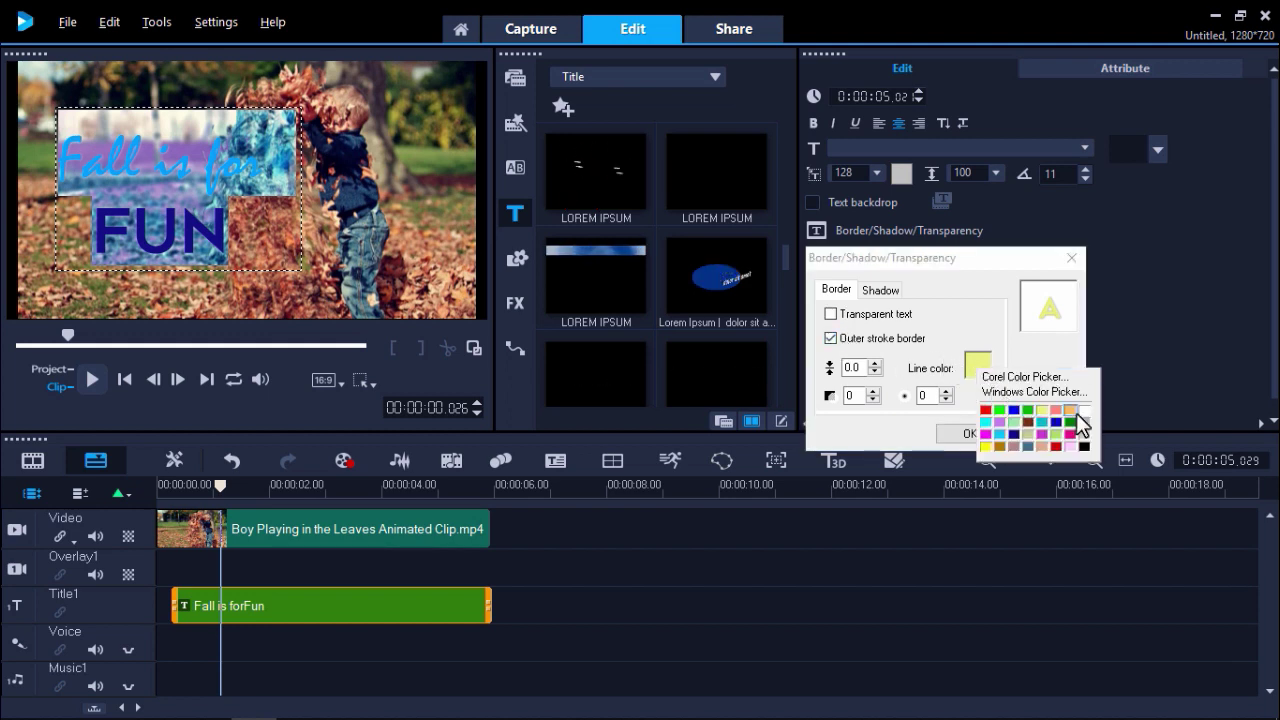
pyautogui.click(1082, 412)
pyautogui.click(955, 433)
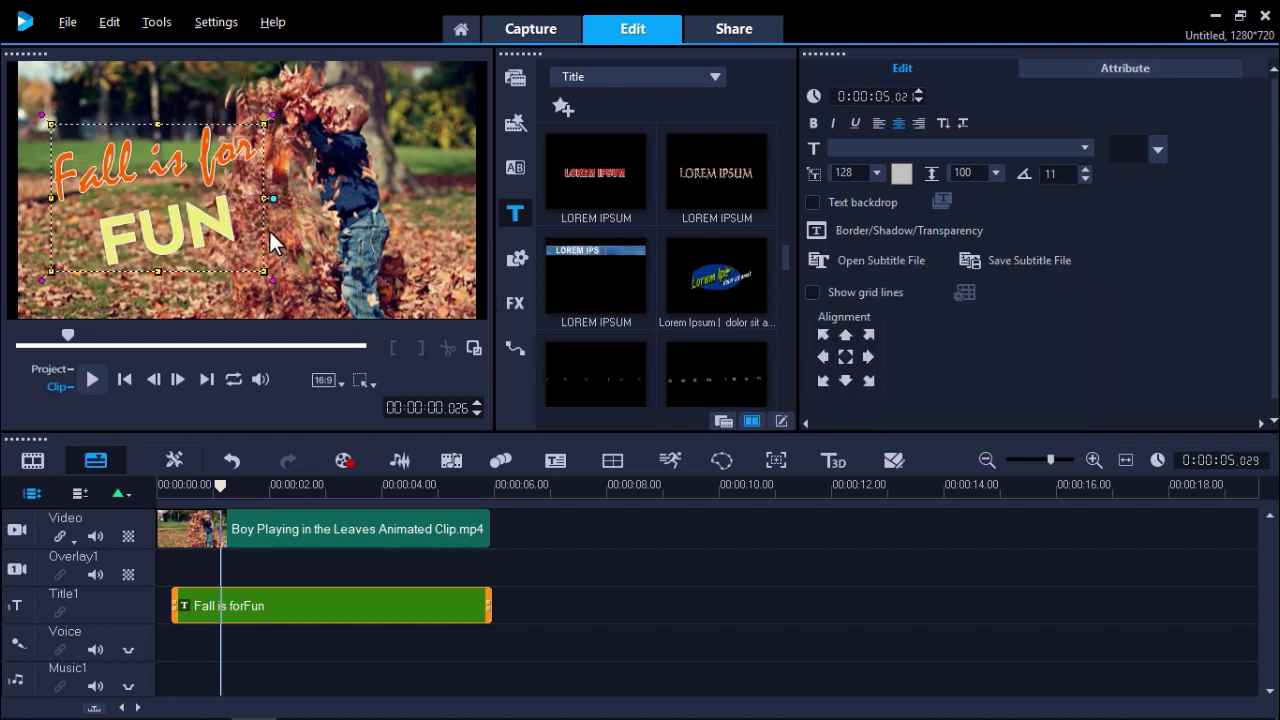
pyautogui.moveTo(264, 270); pyautogui.dragTo(290, 290)
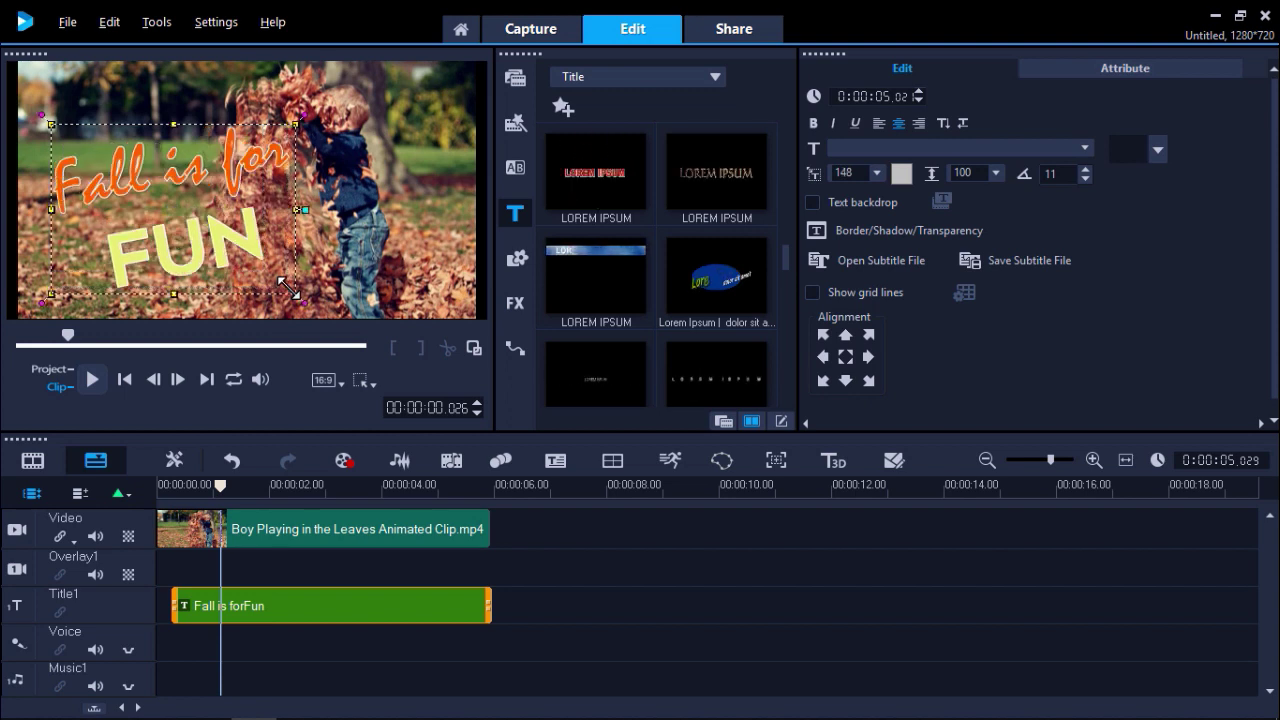
pyautogui.click(340, 237)
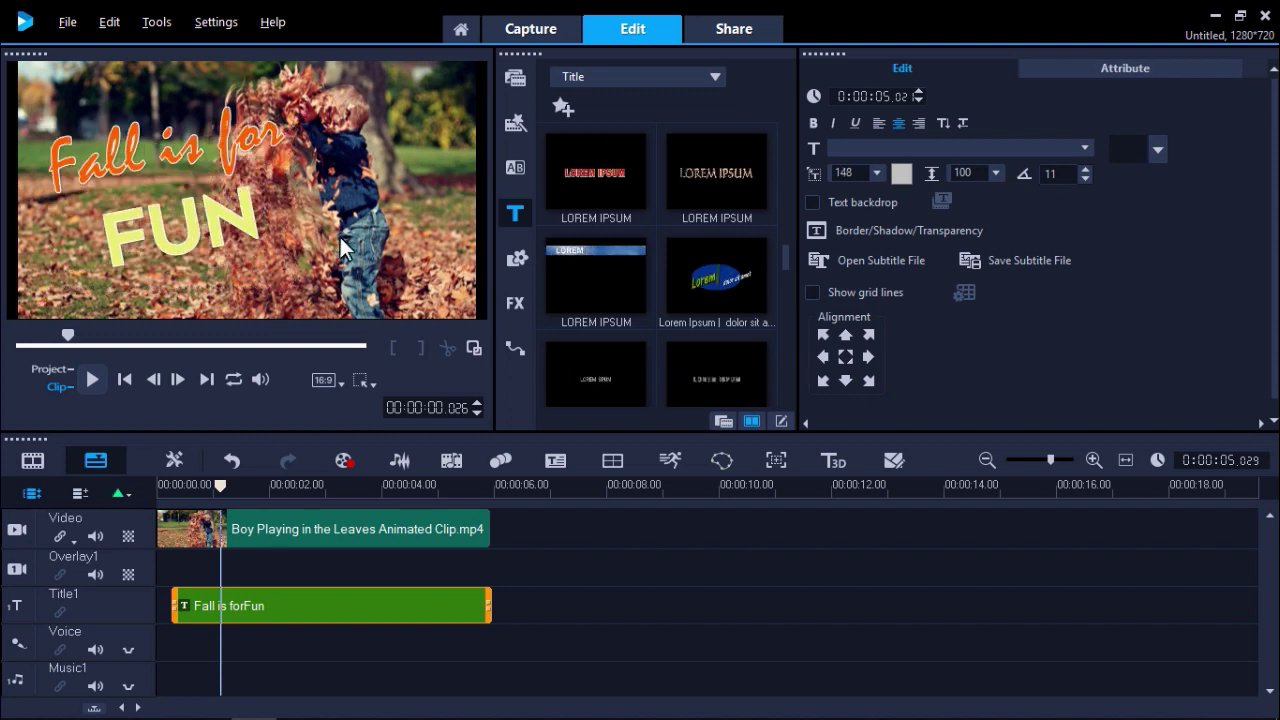
# - Add Auto Music 'Dawn Of A New Day' (Inspirational, Beauty in Nature) to Music1 with fade-out
pyautogui.click(455, 456)
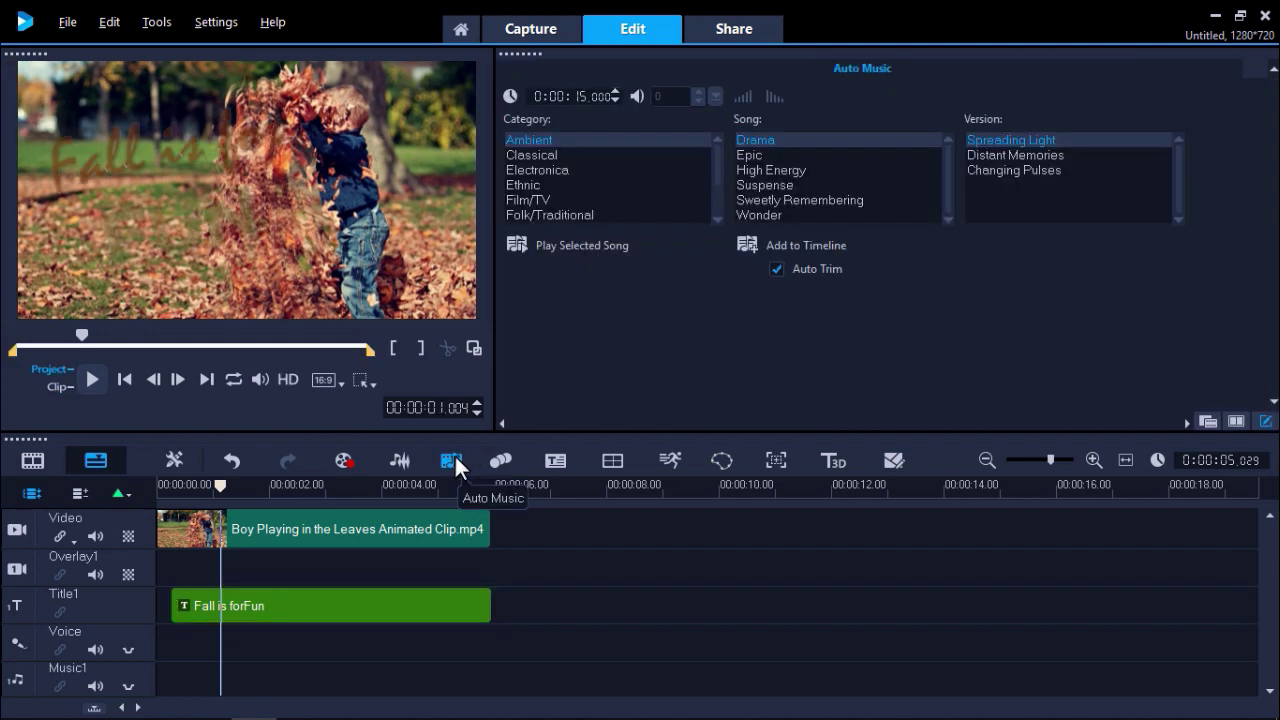
pyautogui.scroll(-2, 714, 216)
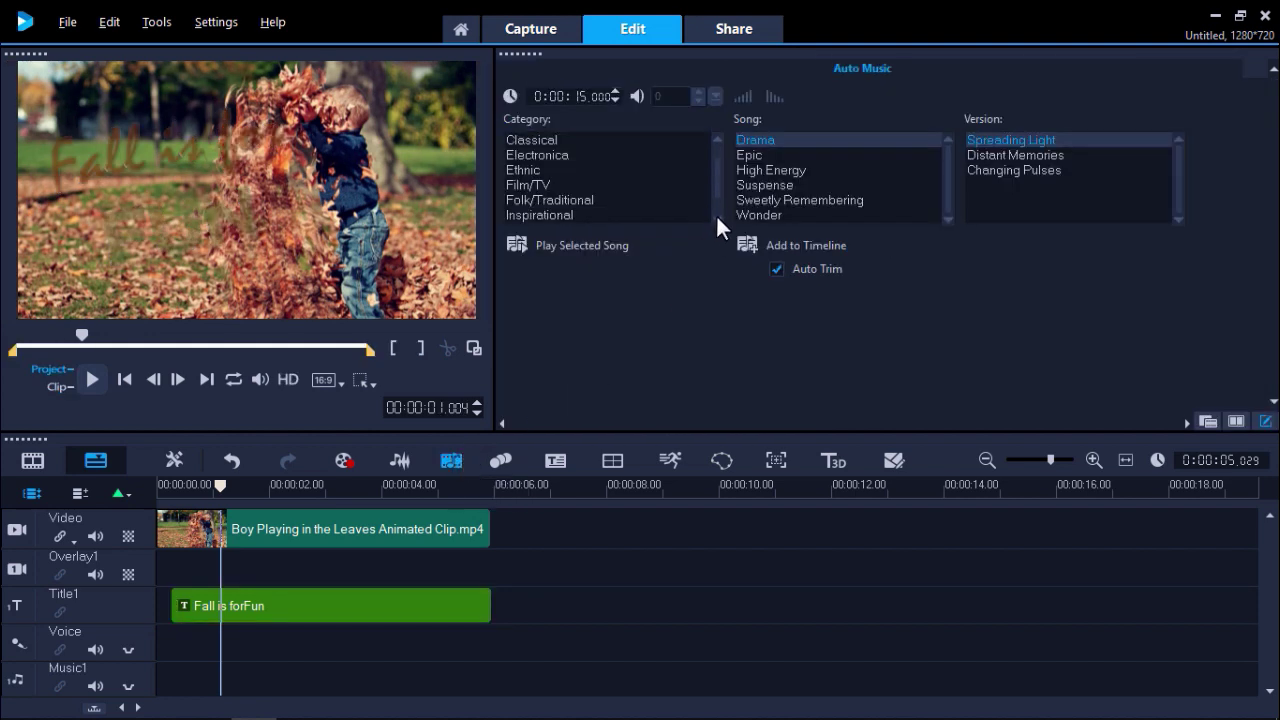
pyautogui.click(669, 197)
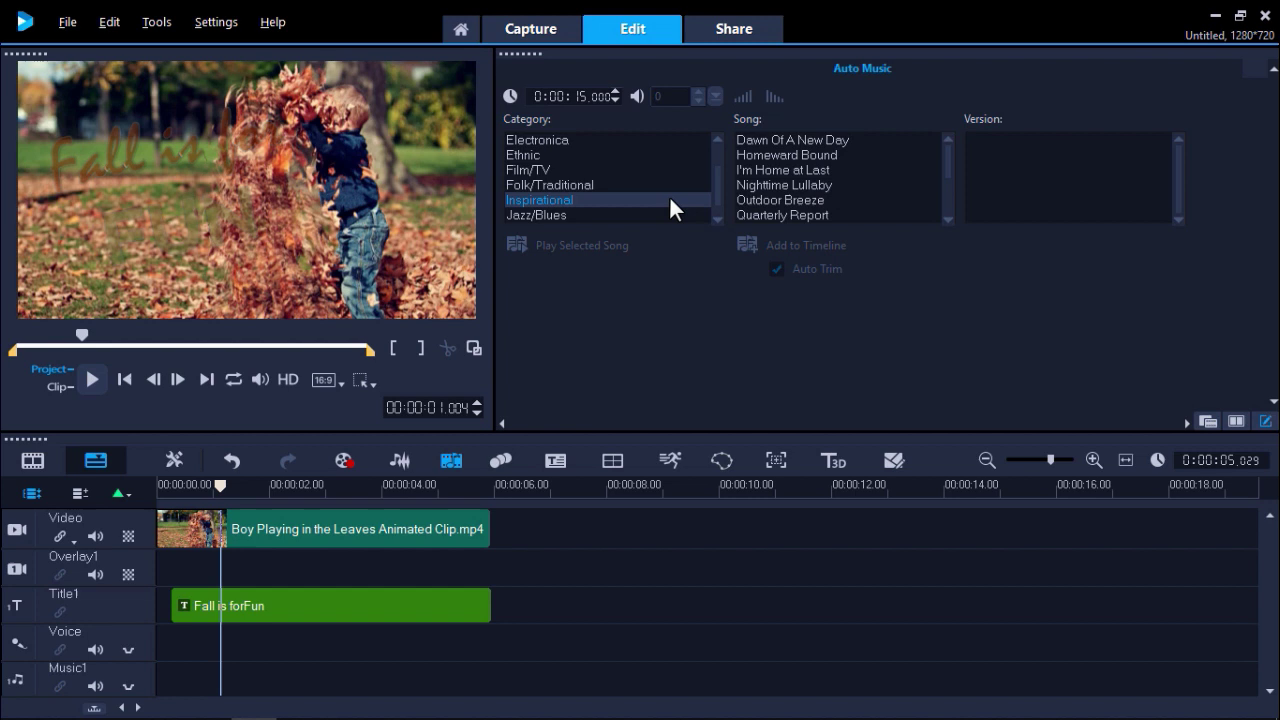
pyautogui.click(765, 143)
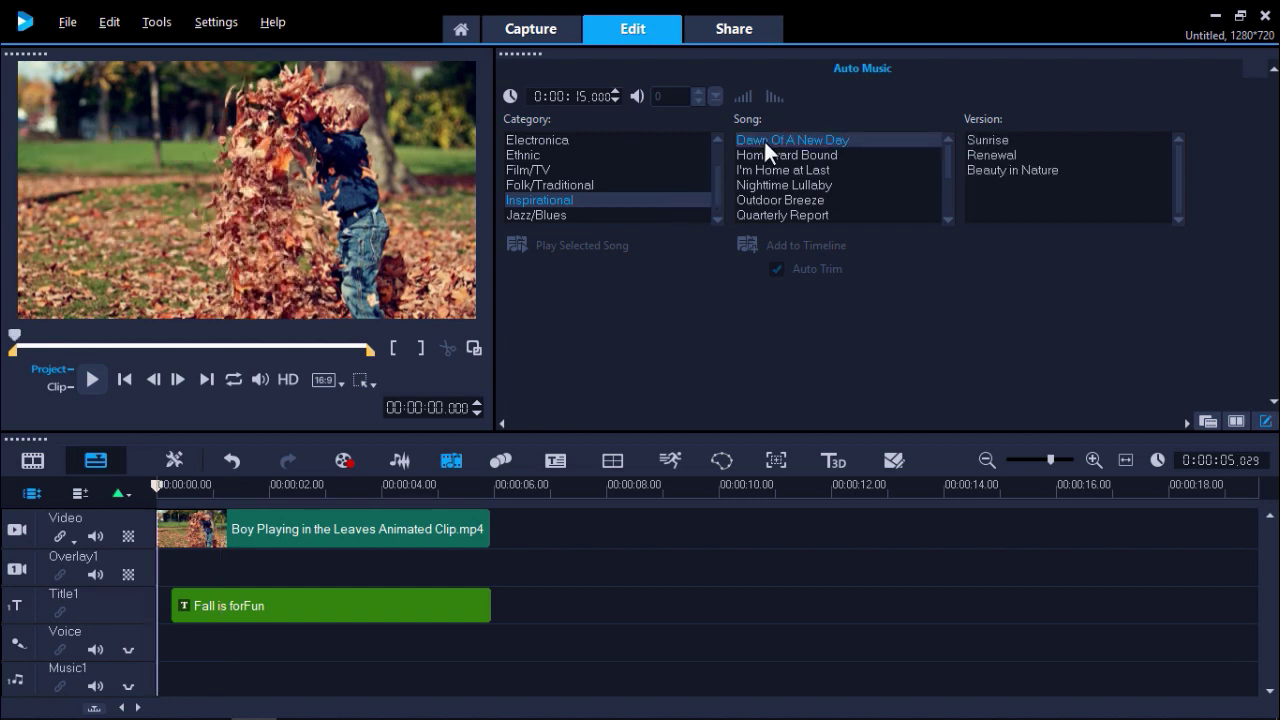
pyautogui.click(983, 172)
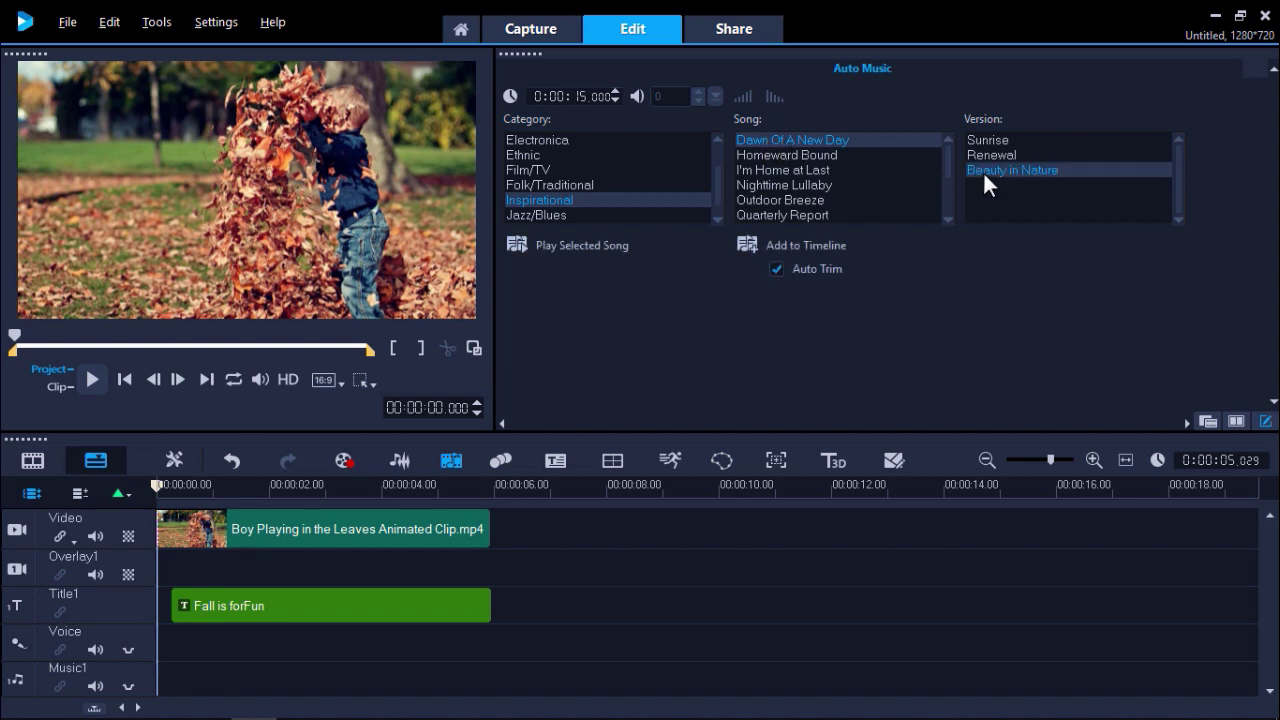
pyautogui.click(797, 250)
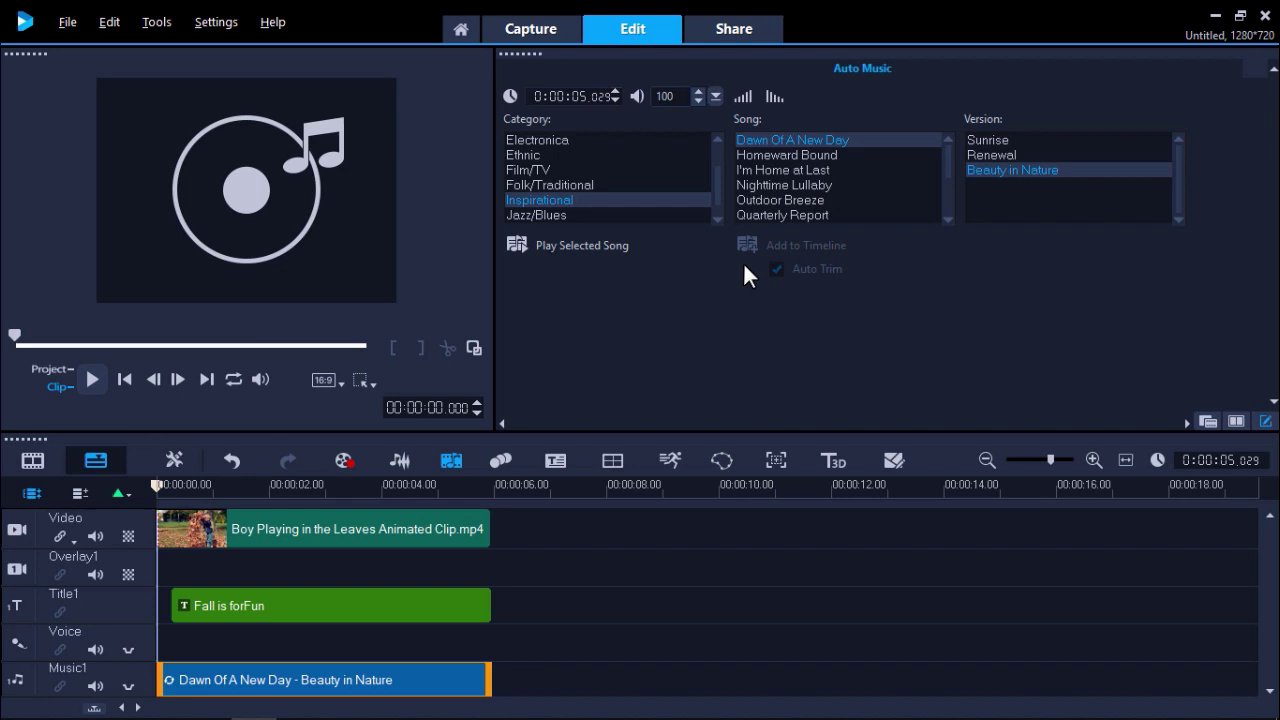
pyautogui.click(773, 96)
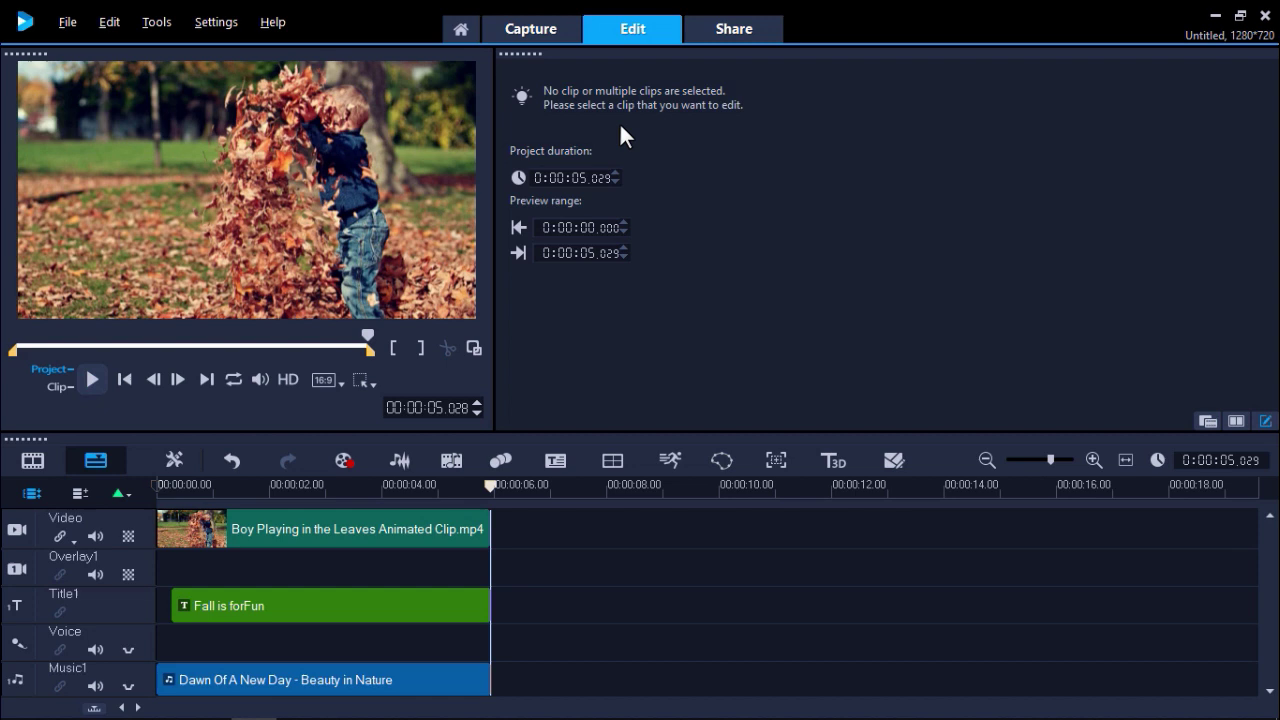
# - Switch to the Share workspace for exporting the video
pyautogui.click(724, 38)
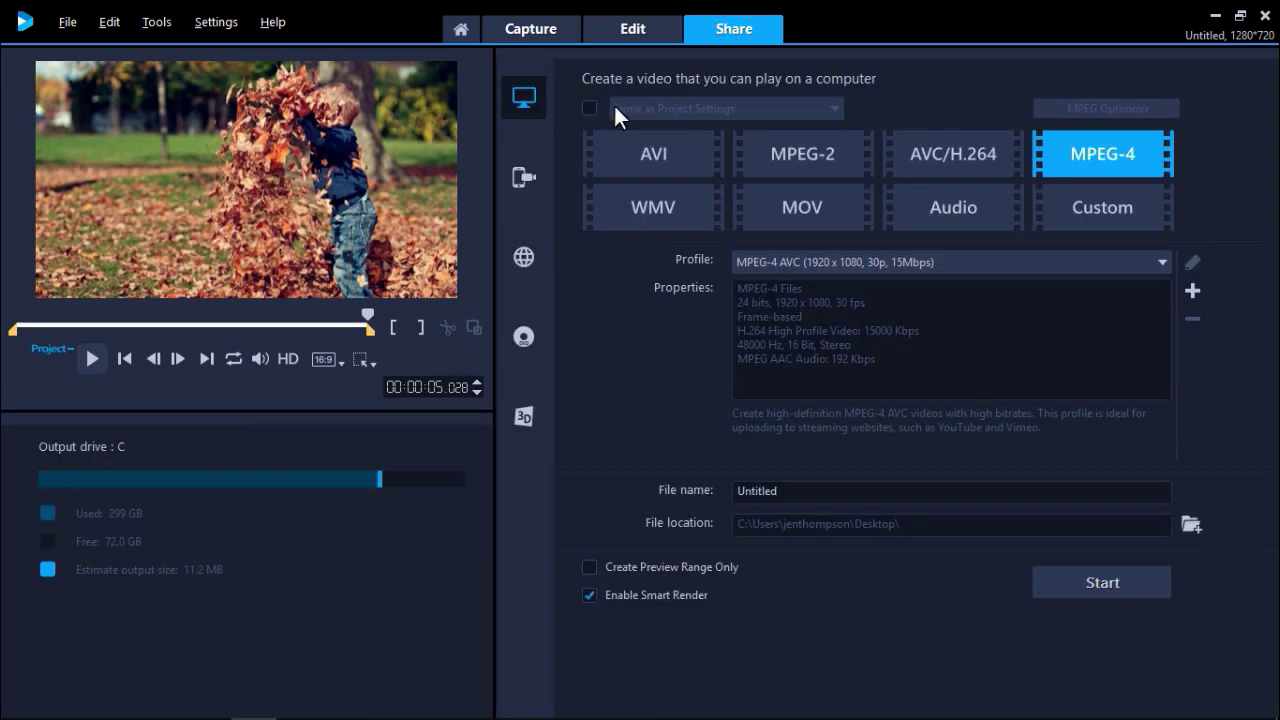
# - Render with Same as Project Settings to a file named 'Social Media Clip'
pyautogui.click(592, 108)
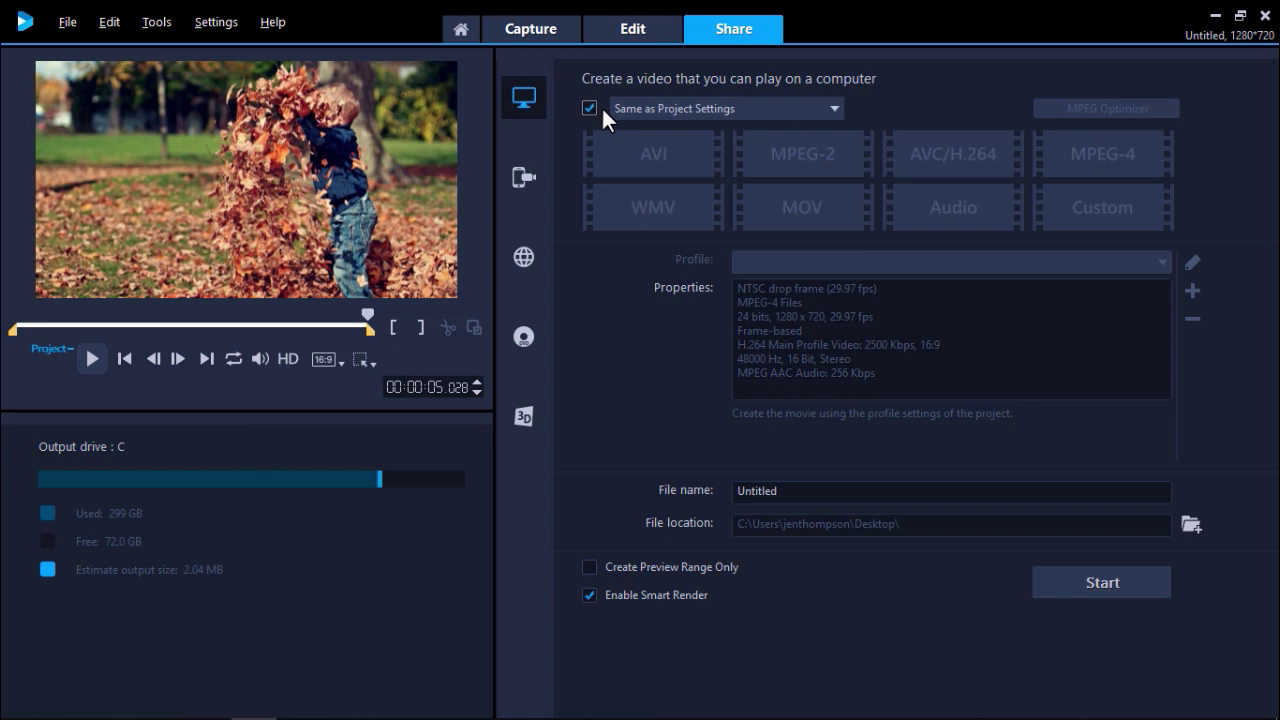
pyautogui.doubleClick(804, 490)
pyautogui.press('BackSpace')
pyautogui.write('Social Media Clip')
pyautogui.click(1059, 584)
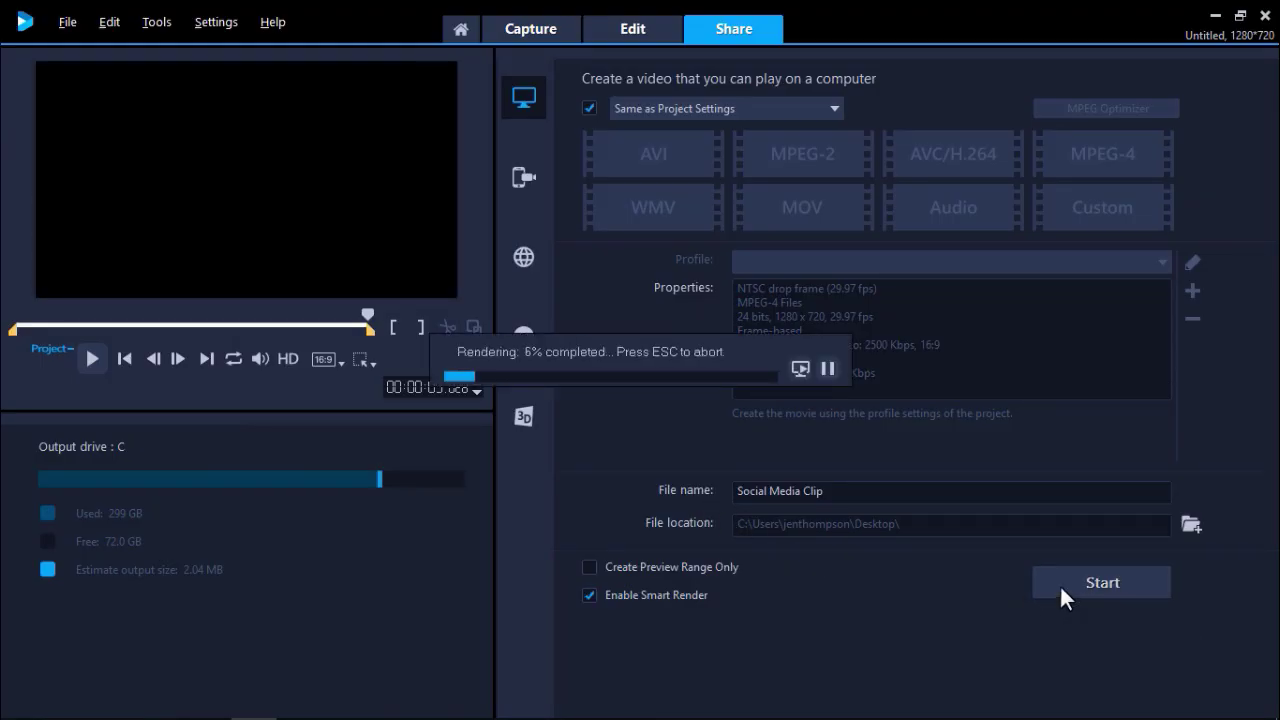